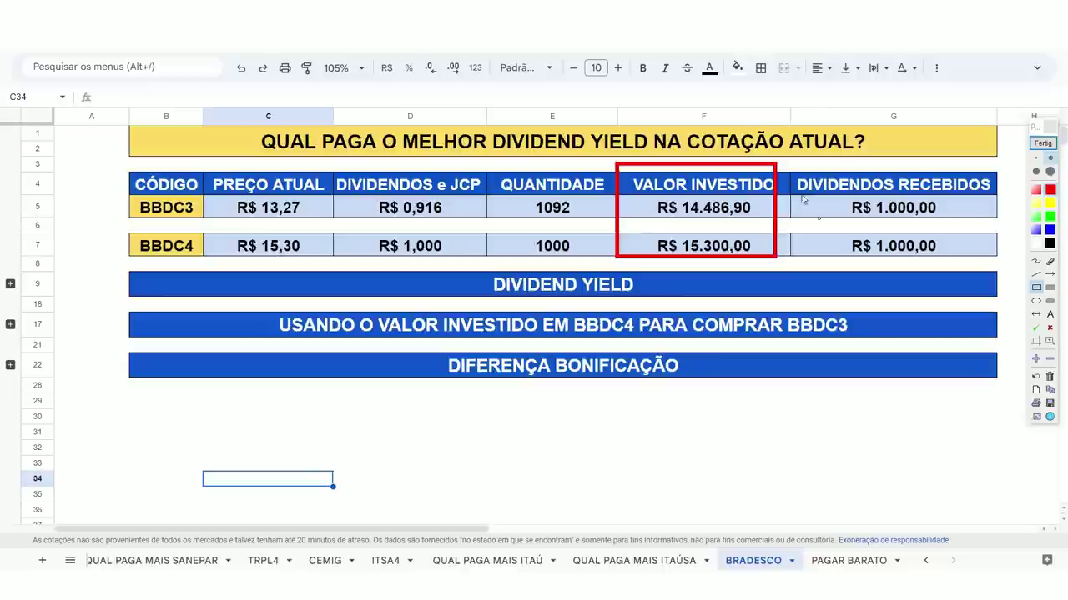
Frame the DIVIDENDOS RECEBIDOS and DIVIDENDOS e JCP columns for both shares with red rectangles, then erase all the markings
mouse_move(786, 159)
left_mouse_down()
mouse_move(988, 264)
mouse_move(1001, 259)
left_mouse_up()
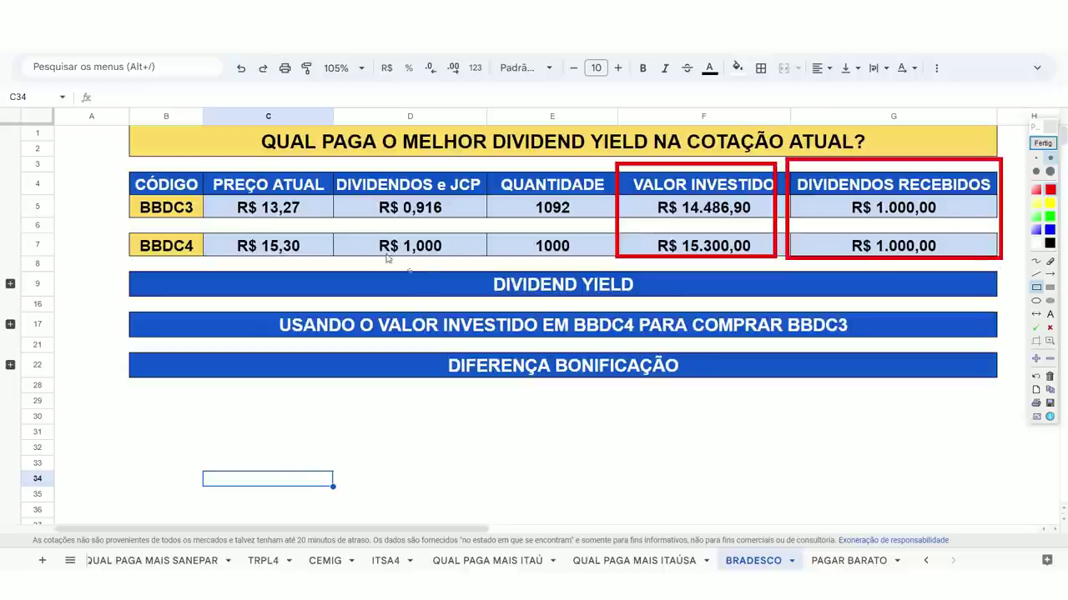
left_click_drag(331, 166, 486, 265)
left_click(1050, 377)
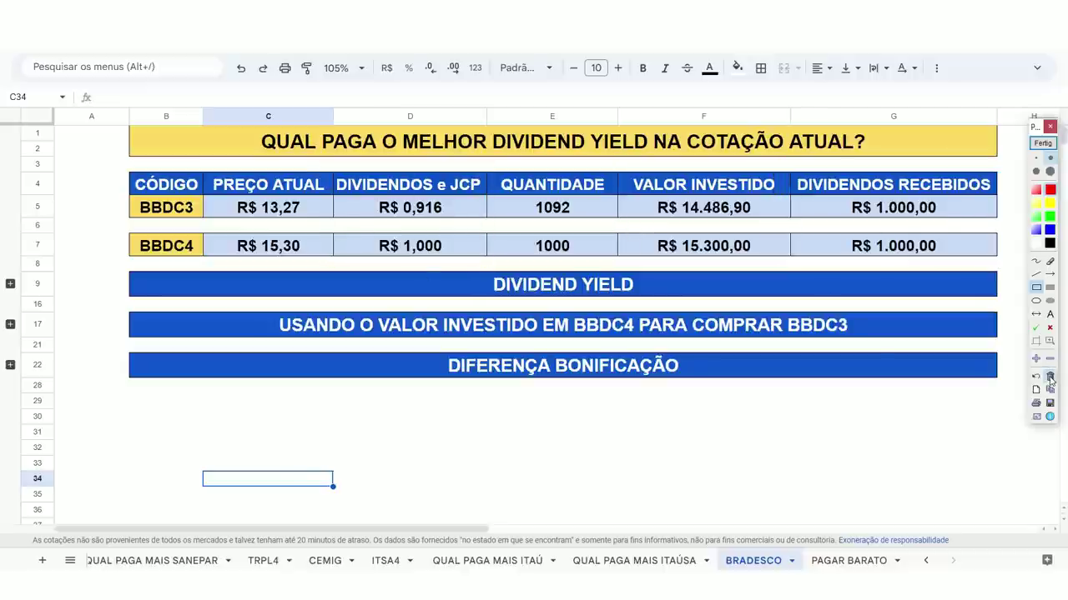
Outline BBDC3's quantity, invested value and received dividends in red in the top table, then clear the markings
left_click_drag(526, 196, 578, 219)
left_click_drag(646, 195, 761, 223)
left_click_drag(829, 197, 950, 223)
left_click(1049, 377)
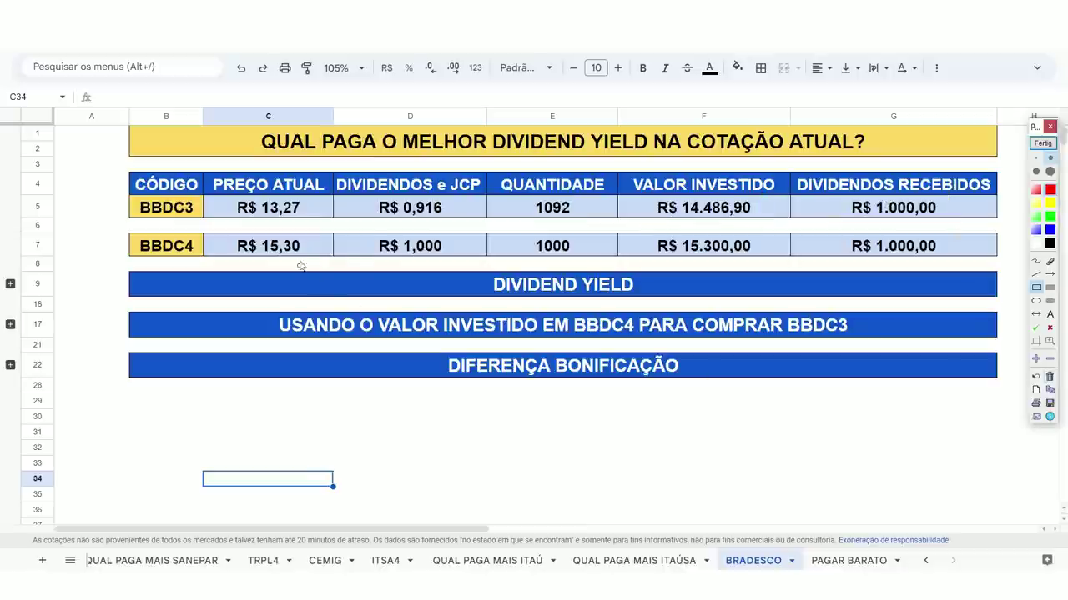
Outline BBDC4's dividend per share, quantity, invested value and received dividends in red, then leave the annotation mode
left_click_drag(360, 230, 445, 258)
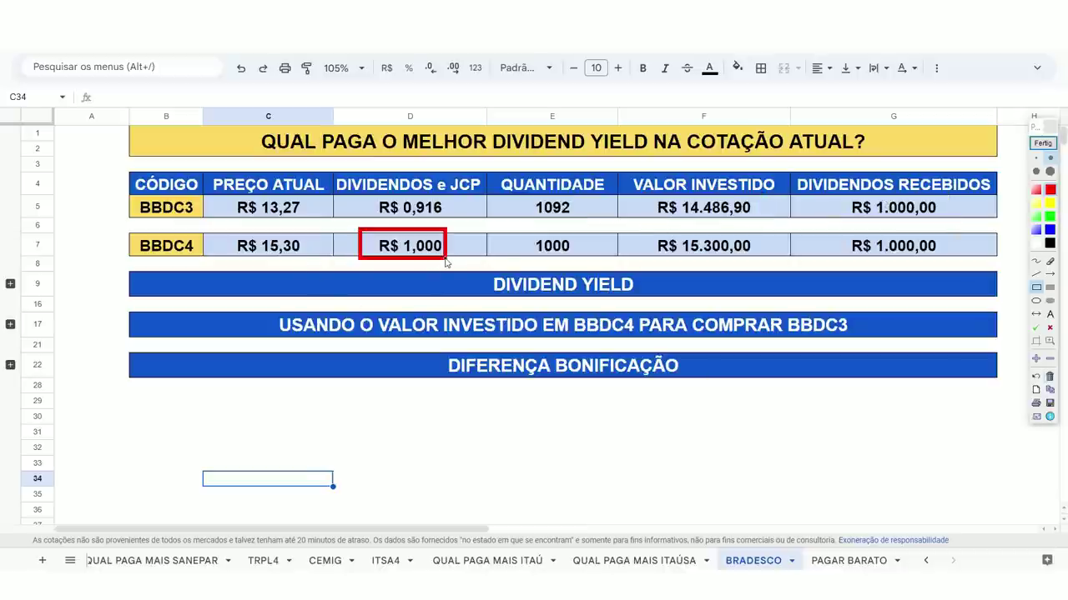
left_click_drag(520, 230, 577, 260)
left_click_drag(647, 233, 761, 263)
mouse_move(843, 231)
left_mouse_down()
mouse_move(957, 271)
mouse_move(959, 262)
left_mouse_up()
left_click(1042, 143)
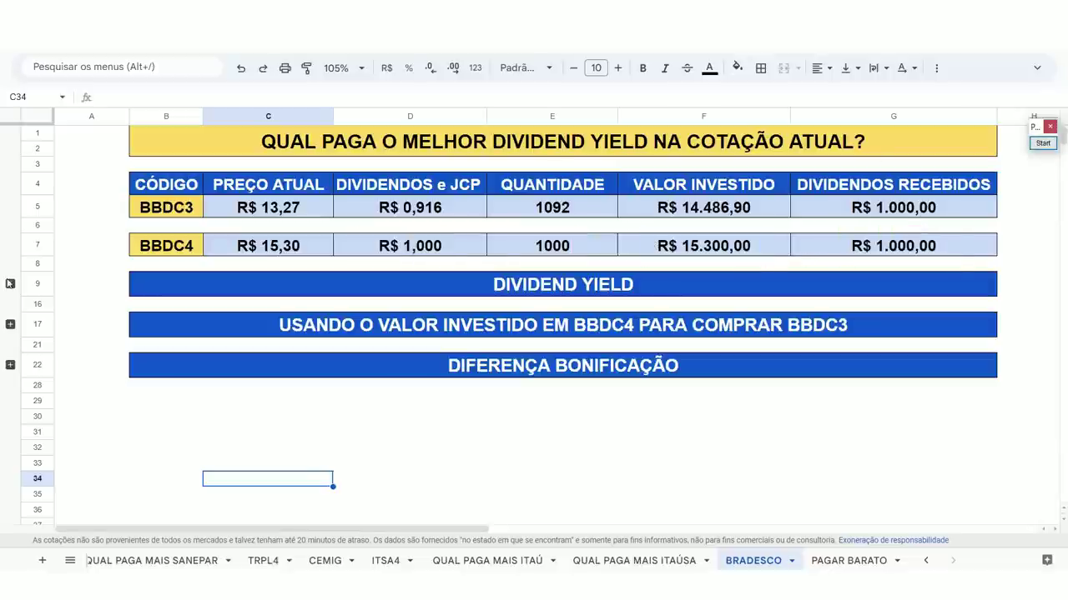
Expand the DIVIDEND YIELD section, outline the yield difference and both shares' yields in red, then end the annotation
left_click(10, 284)
left_click(79, 208)
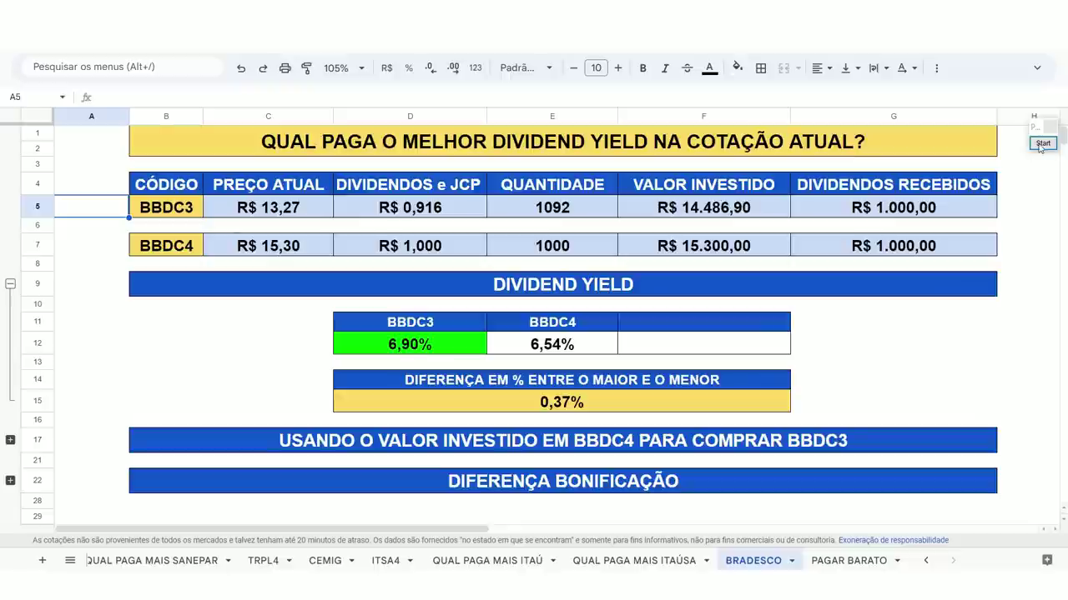
left_click(1041, 144)
left_click_drag(515, 392, 595, 425)
mouse_move(368, 303)
left_mouse_down()
mouse_move(495, 347)
mouse_move(591, 360)
left_mouse_up()
left_click(1043, 143)
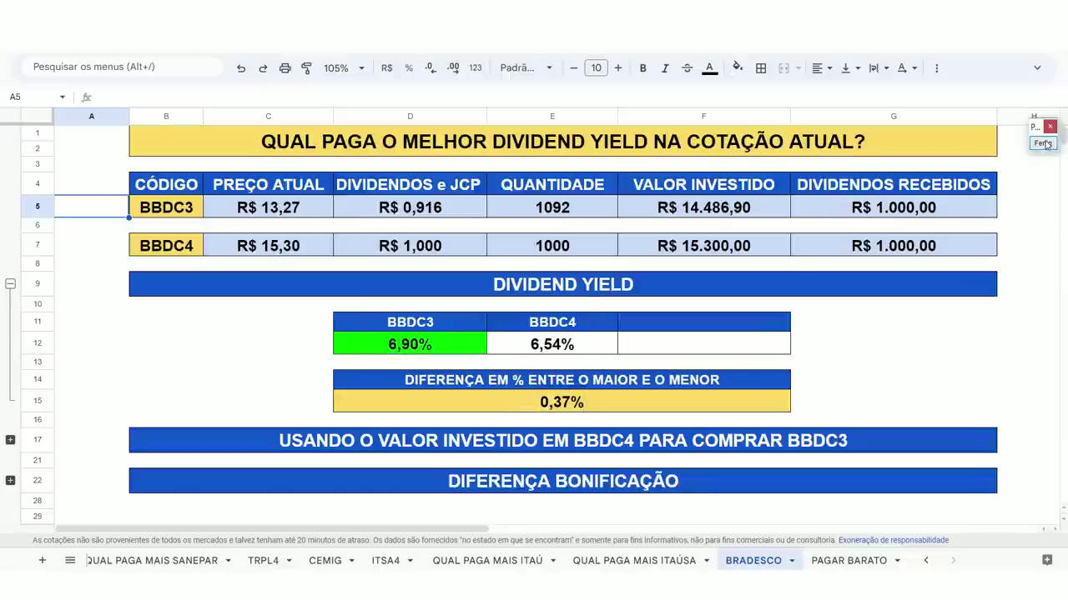
Swap the DIVIDEND YIELD section for the BBDC4-value-in-BBDC3 section, and temporarily frame both shares' DIVIDENDOS e JCP values in red
left_click(10, 284)
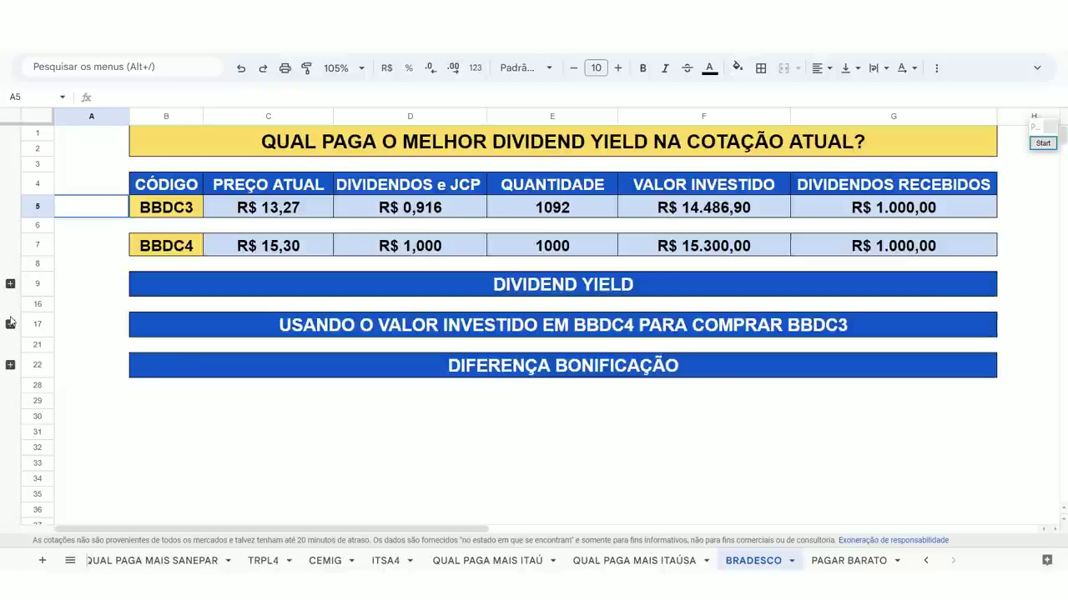
left_click(10, 324)
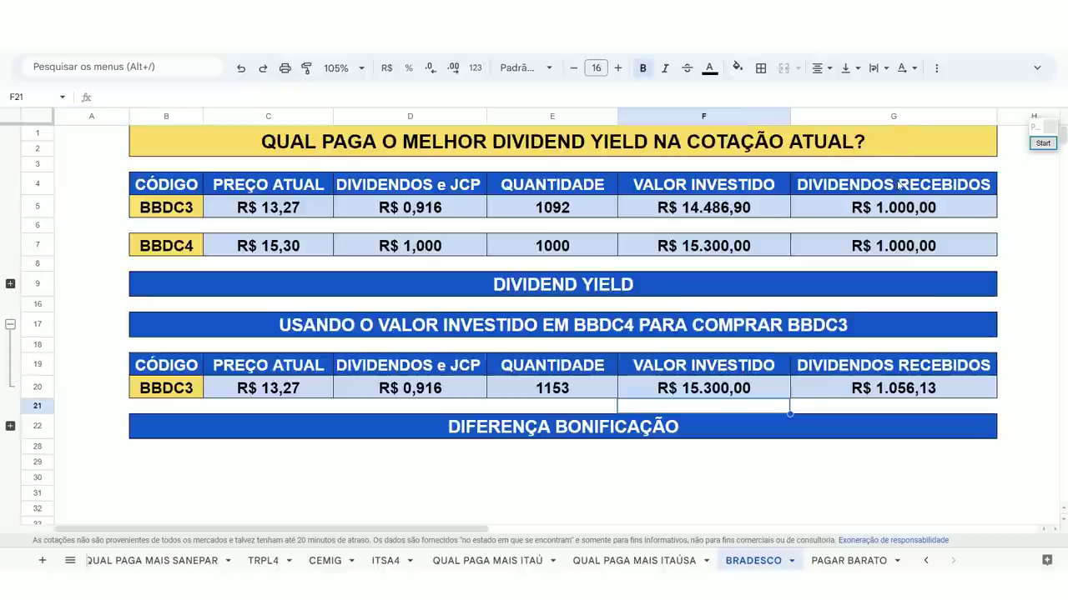
left_click(1054, 144)
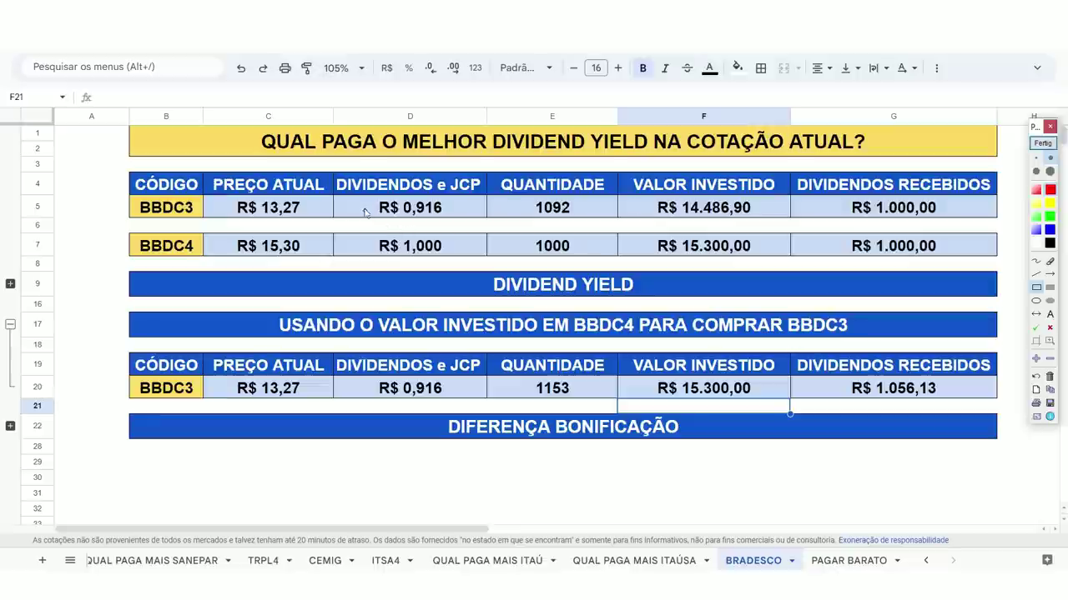
left_click_drag(360, 198, 456, 264)
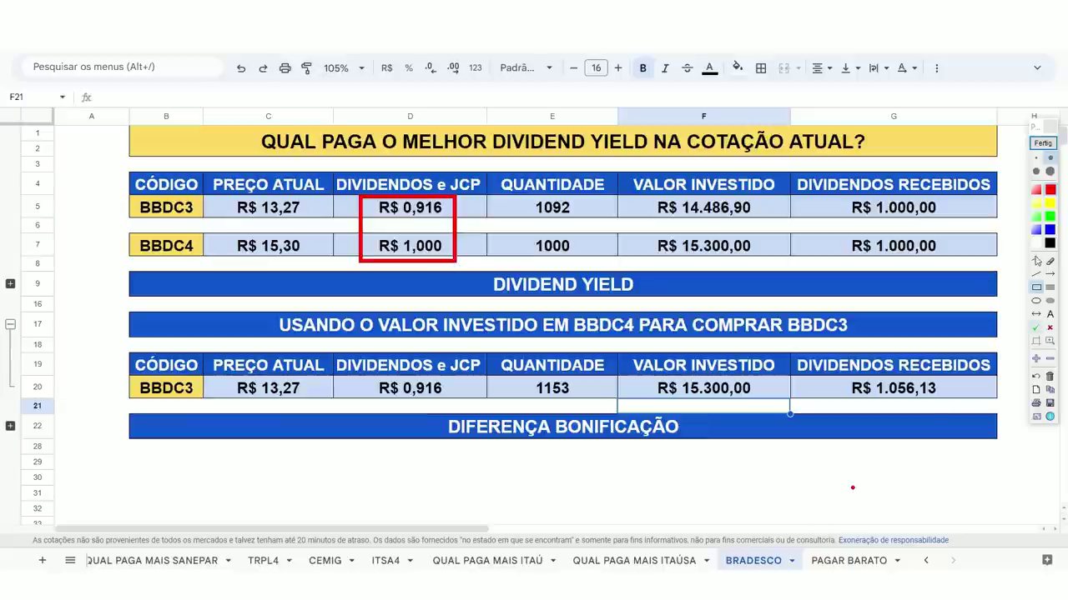
left_click(1050, 376)
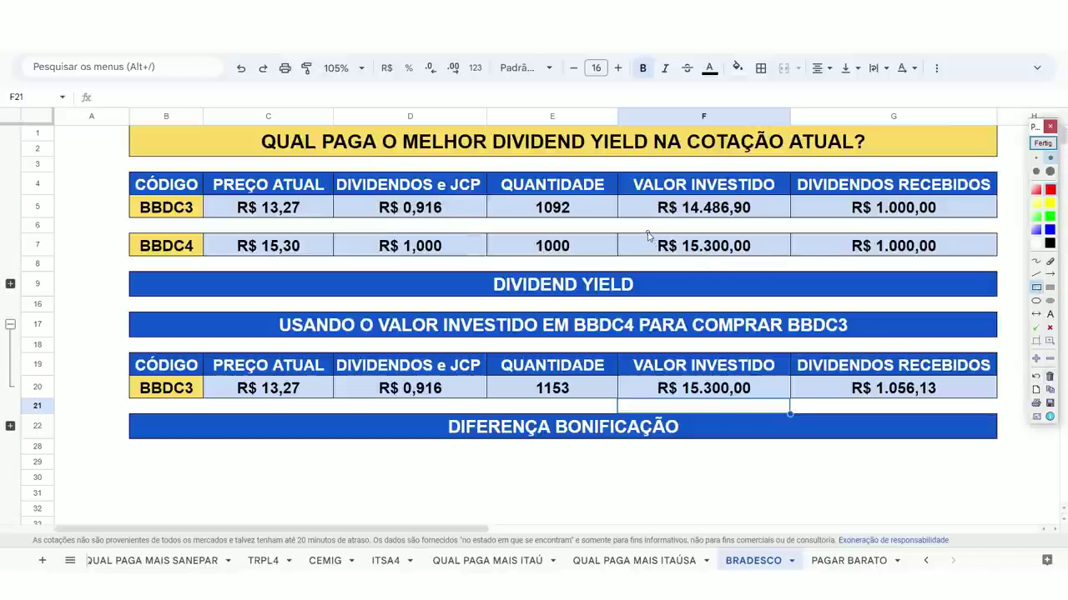
Compare BBDC4's invested value and dividends with the BBDC3 purchase scenario by outlining the relevant cells in red, ending with BBDC3's received dividends
mouse_move(647, 234)
left_mouse_down()
mouse_move(737, 268)
mouse_move(760, 262)
left_mouse_up()
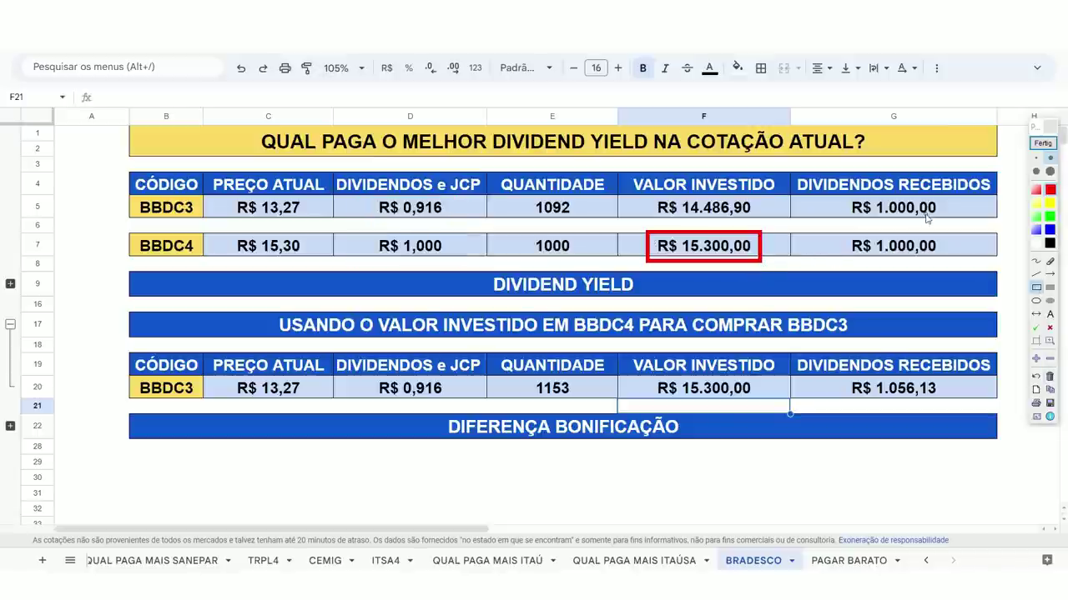
left_click_drag(838, 231, 946, 264)
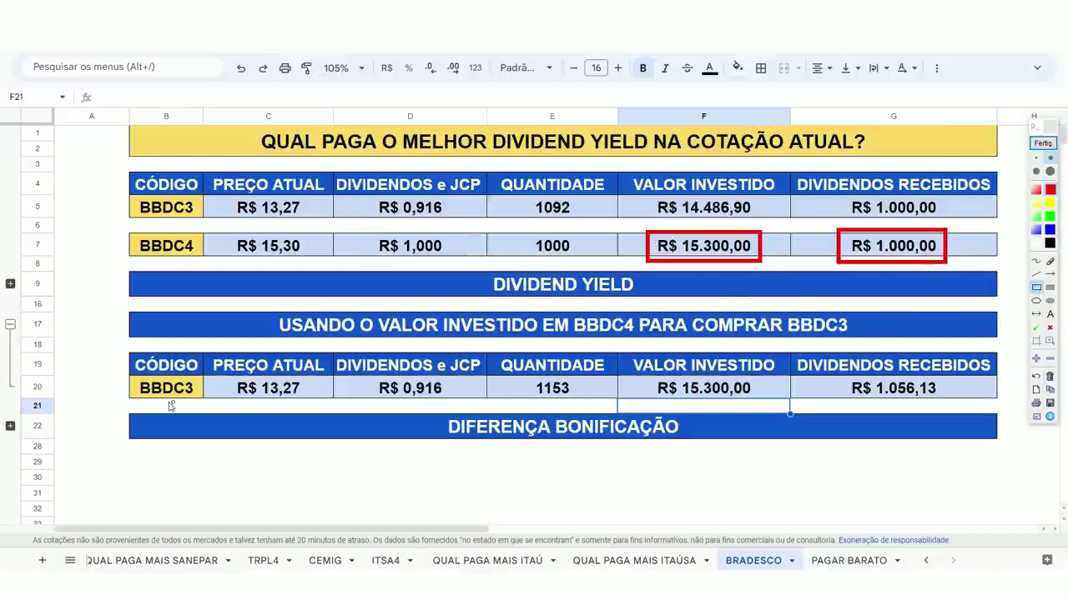
left_click_drag(126, 377, 198, 402)
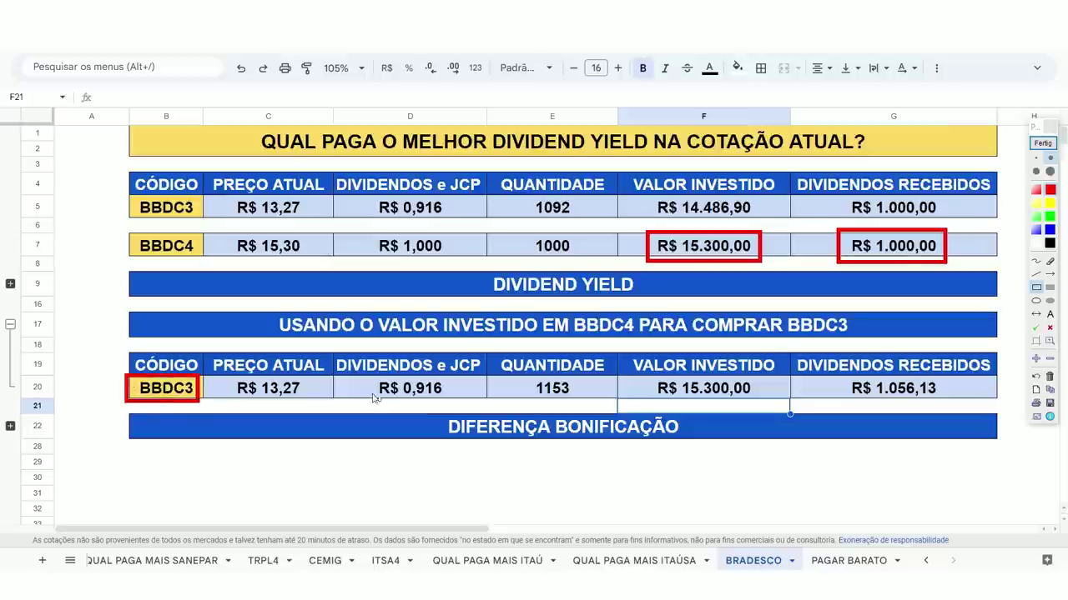
left_click_drag(365, 377, 453, 404)
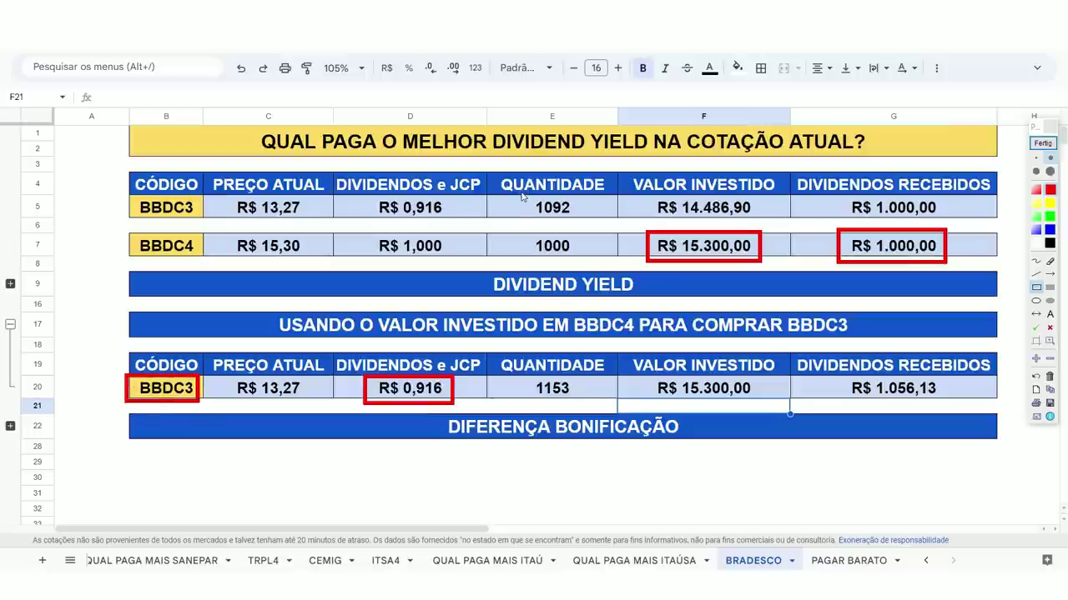
left_click_drag(522, 193, 590, 224)
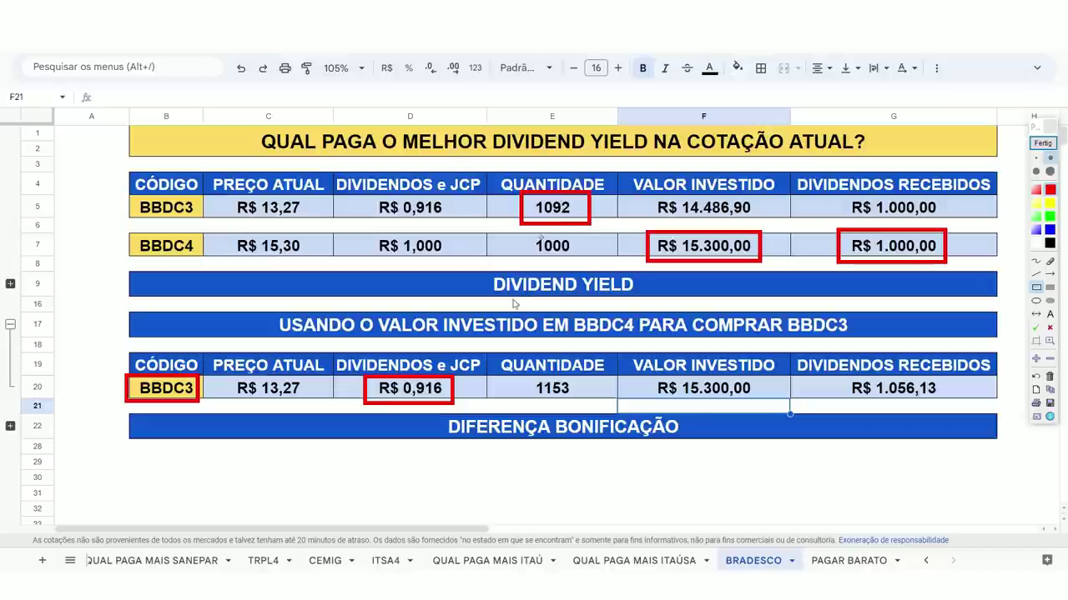
mouse_move(515, 367)
left_mouse_down()
mouse_move(584, 416)
mouse_move(579, 408)
left_mouse_up()
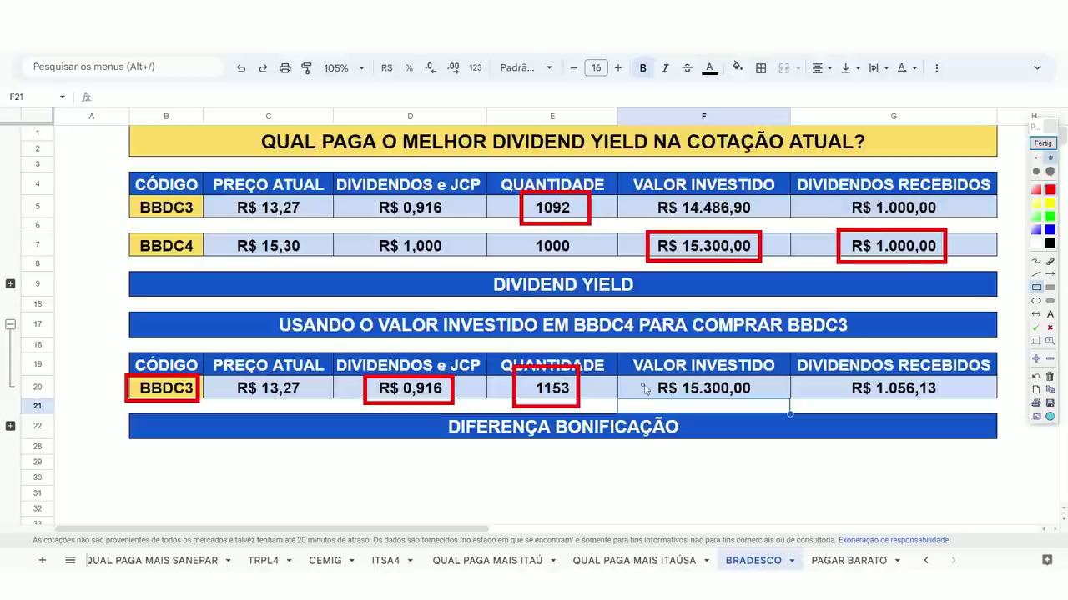
left_click_drag(645, 379, 765, 405)
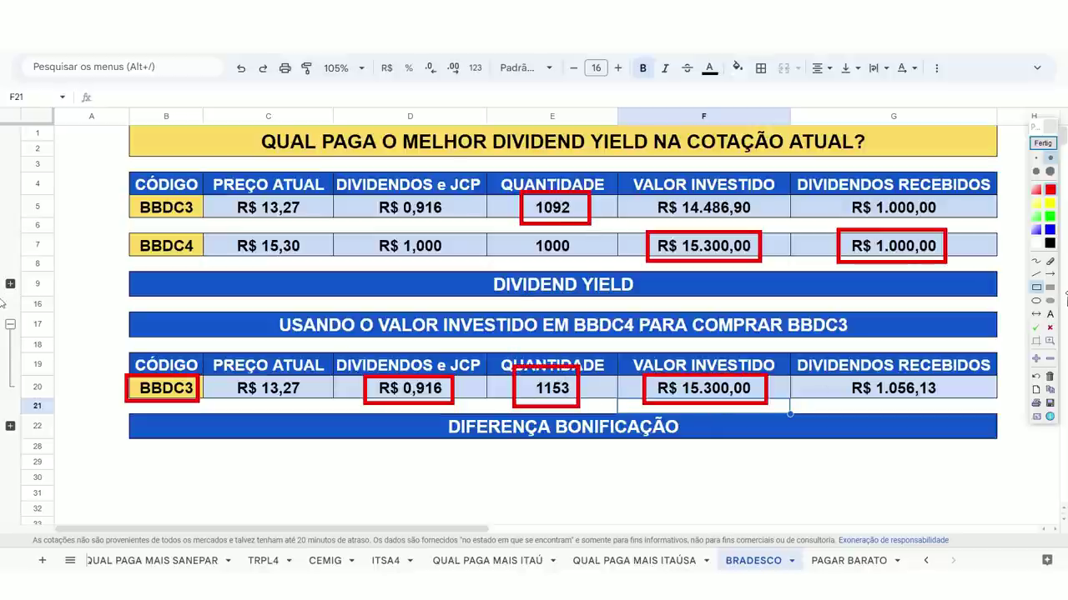
left_click(1049, 376)
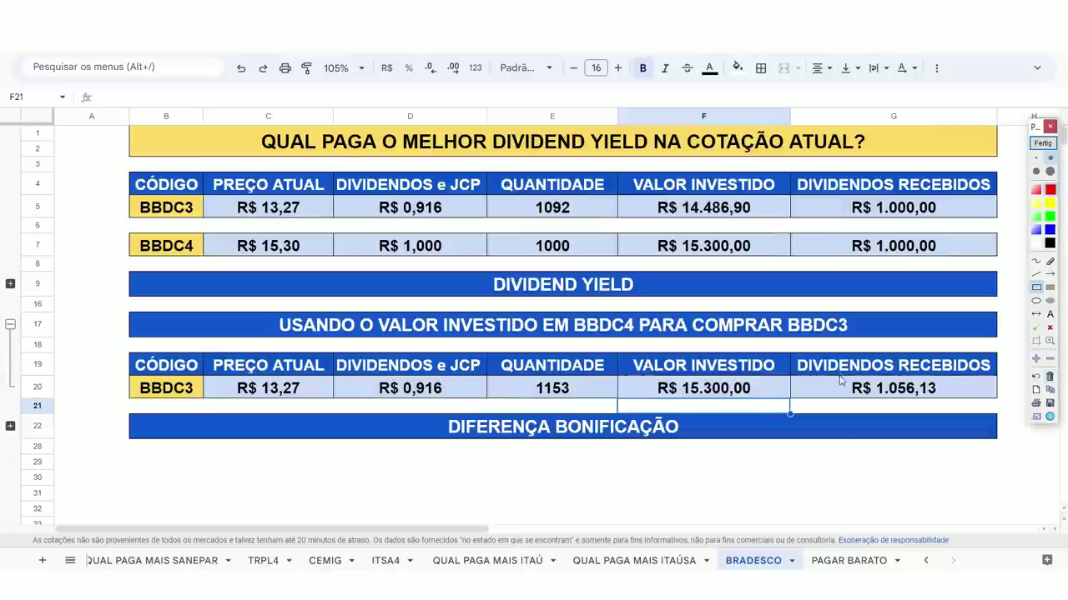
left_click_drag(834, 374, 944, 406)
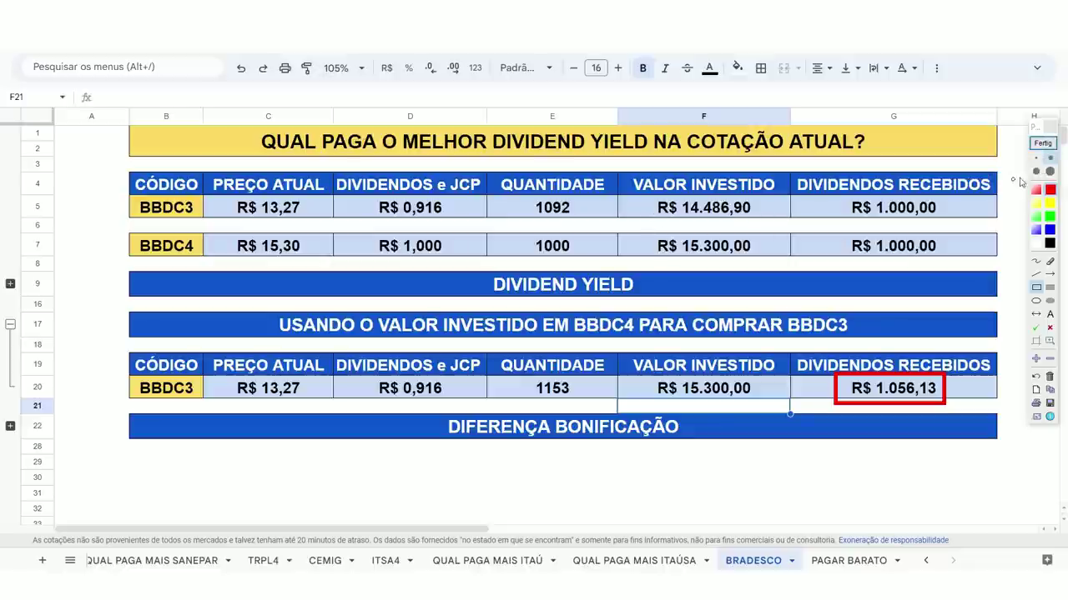
left_click(1042, 143)
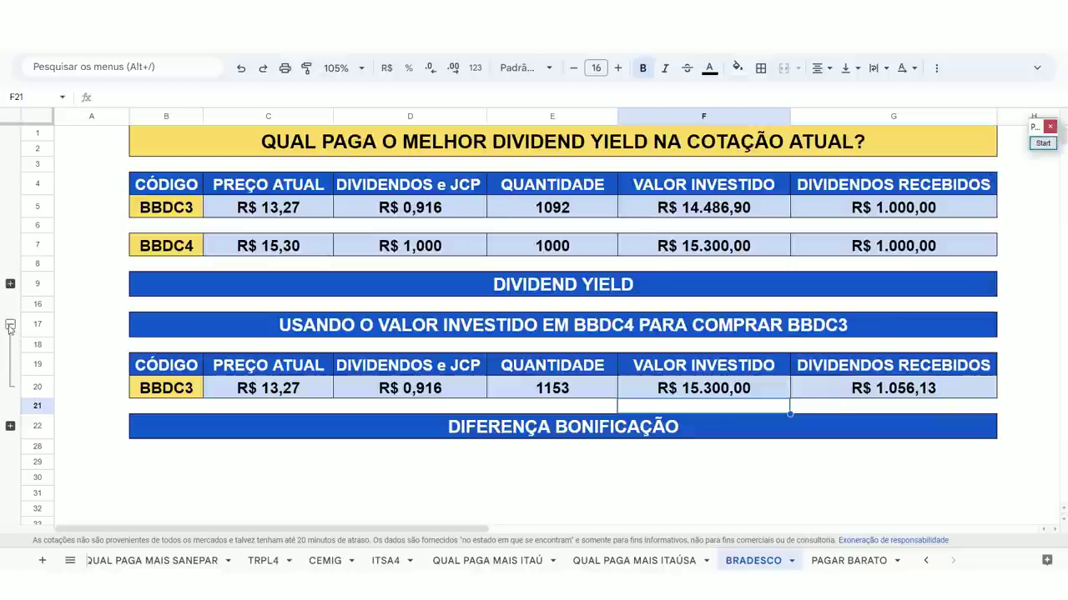
Show only the DIFERENÇA BONIFICAÇÃO section and mark the bonus percentages, BBDC4's quantity and its bonus shares in red, then end the annotation
left_click(10, 325)
left_click(10, 365)
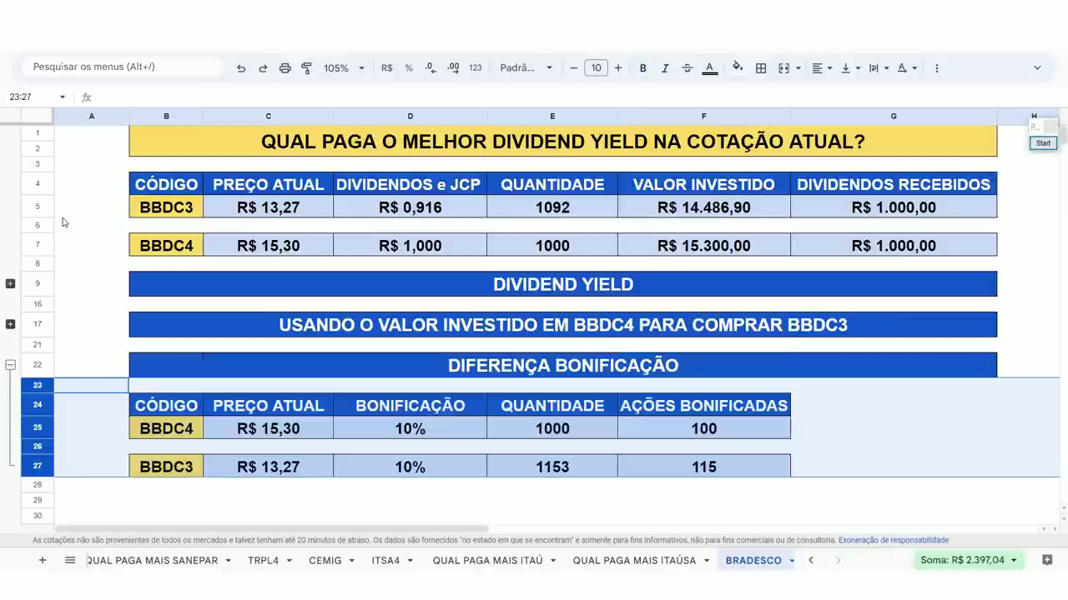
left_click(91, 207)
left_click(1042, 142)
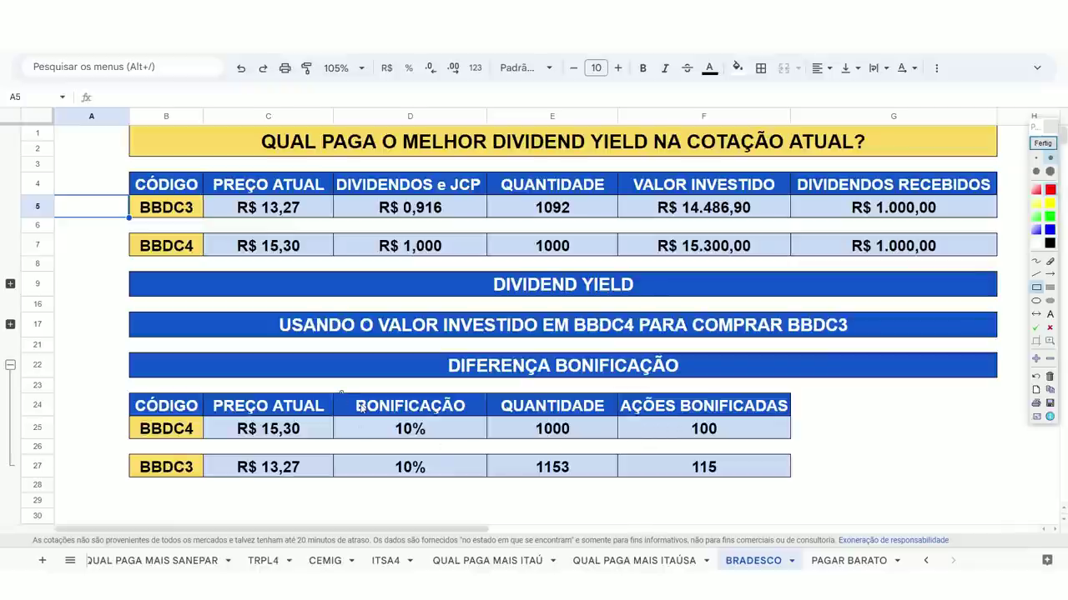
mouse_move(340, 392)
left_mouse_down()
mouse_move(475, 499)
mouse_move(472, 491)
left_mouse_up()
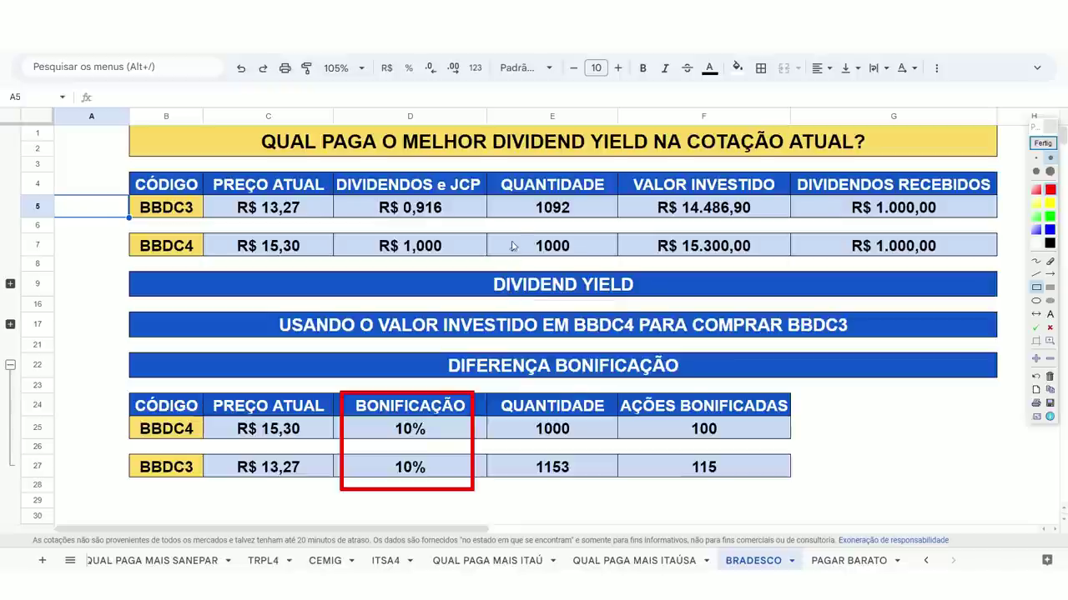
mouse_move(513, 232)
left_mouse_down()
mouse_move(585, 267)
mouse_move(582, 260)
left_mouse_up()
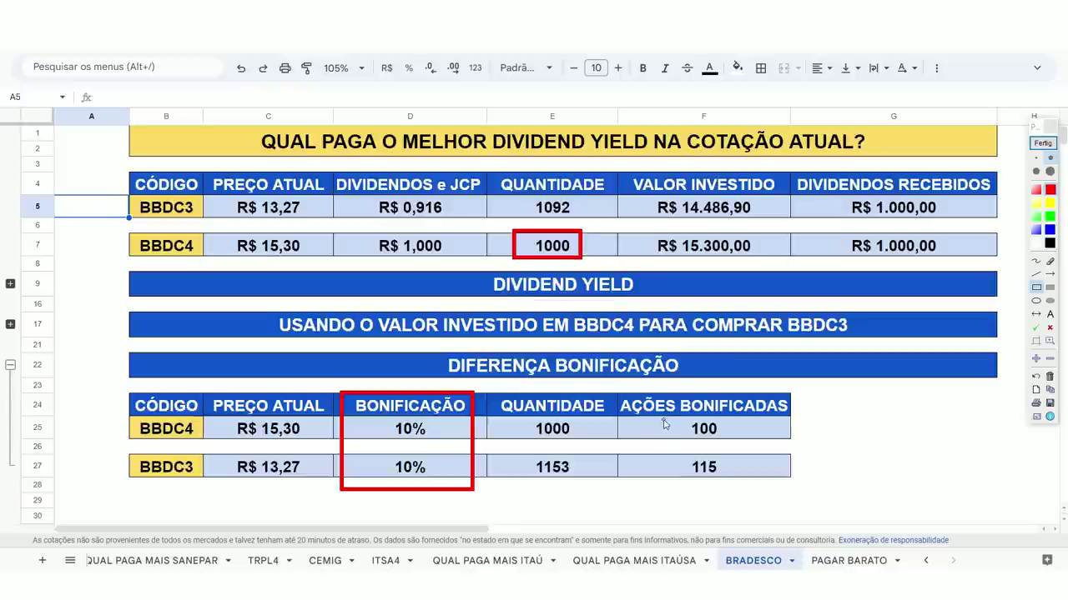
left_click_drag(674, 415, 728, 443)
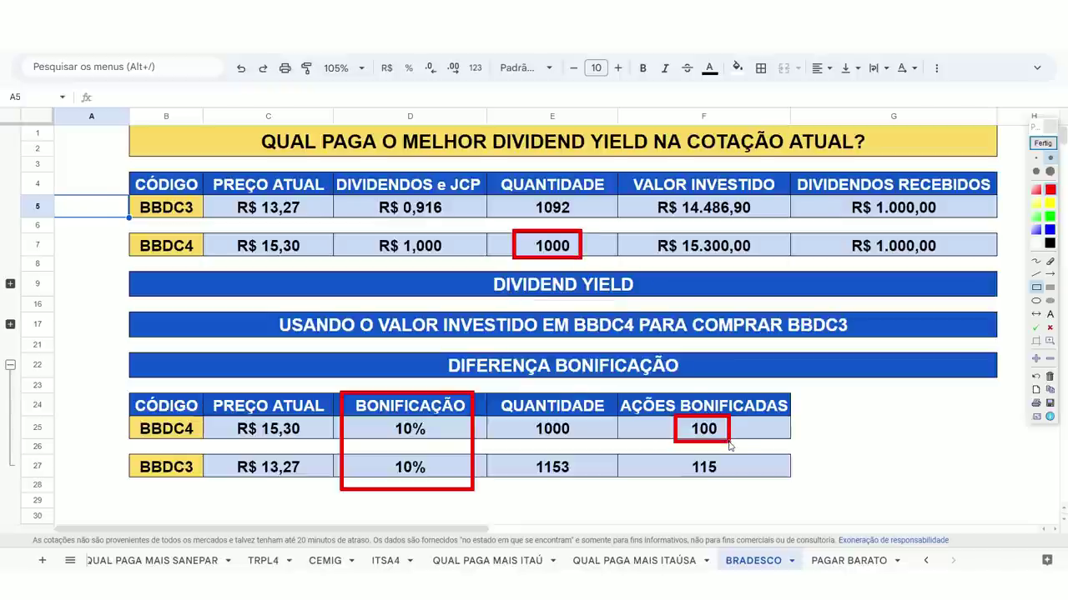
key("Escape")
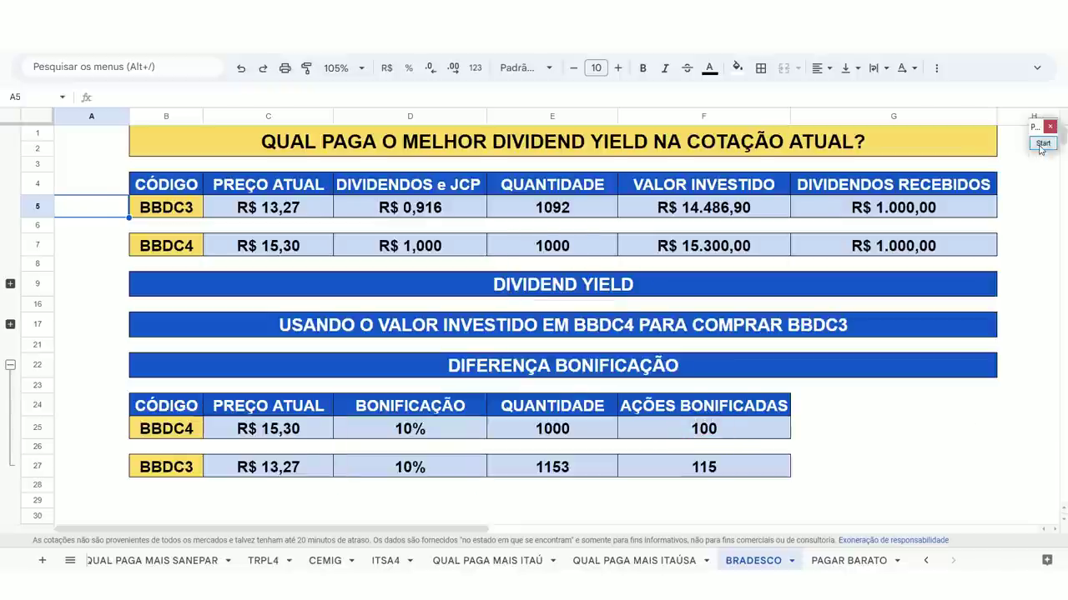
Reopen the BBDC3 purchase section and outline its quantity, received dividends and dividend per share, plus both shares' AÇÕES BONIFICADAS, in red
left_click(10, 324)
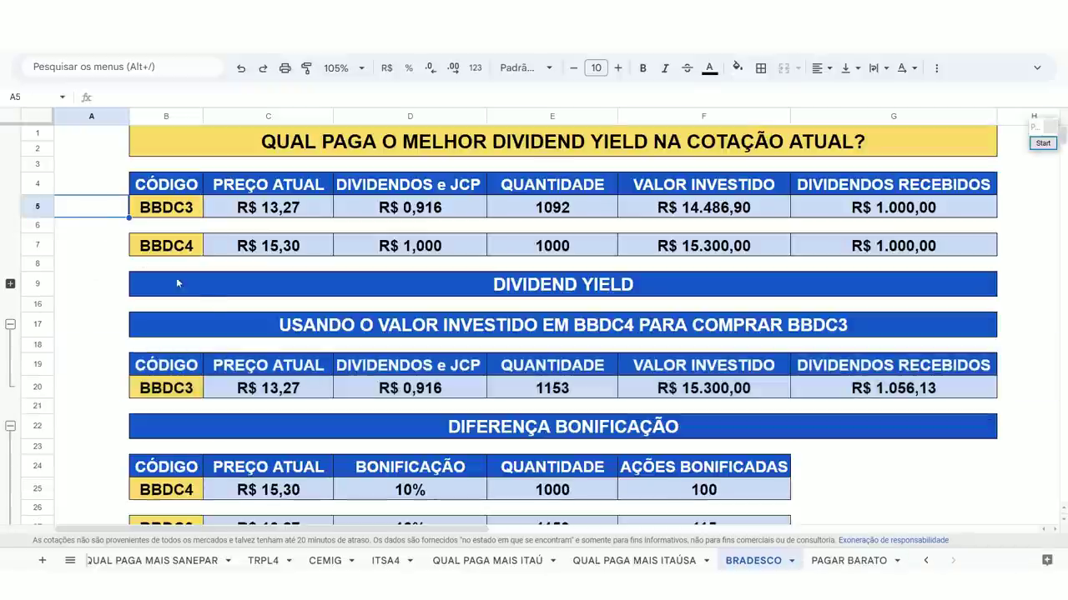
scroll(526, 354, "down", 1)
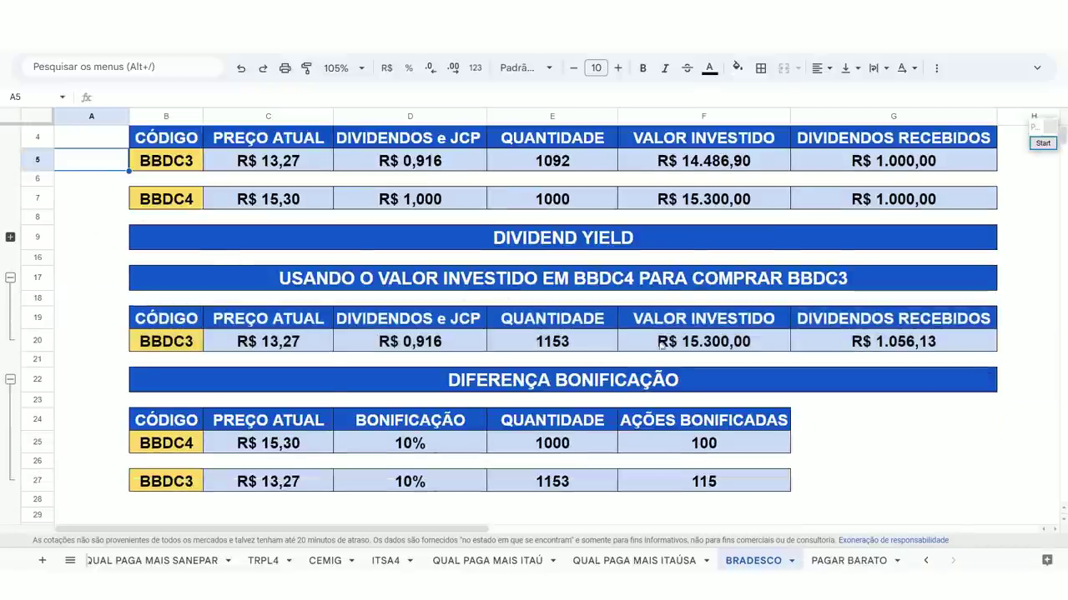
left_click(1043, 143)
left_click_drag(509, 329, 586, 357)
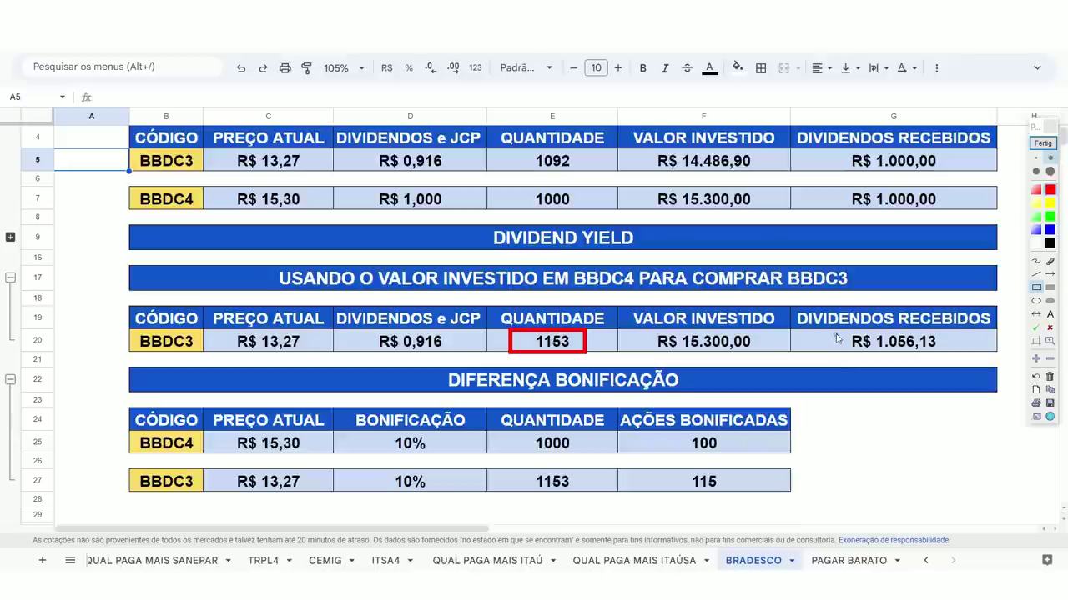
left_click_drag(840, 332, 949, 357)
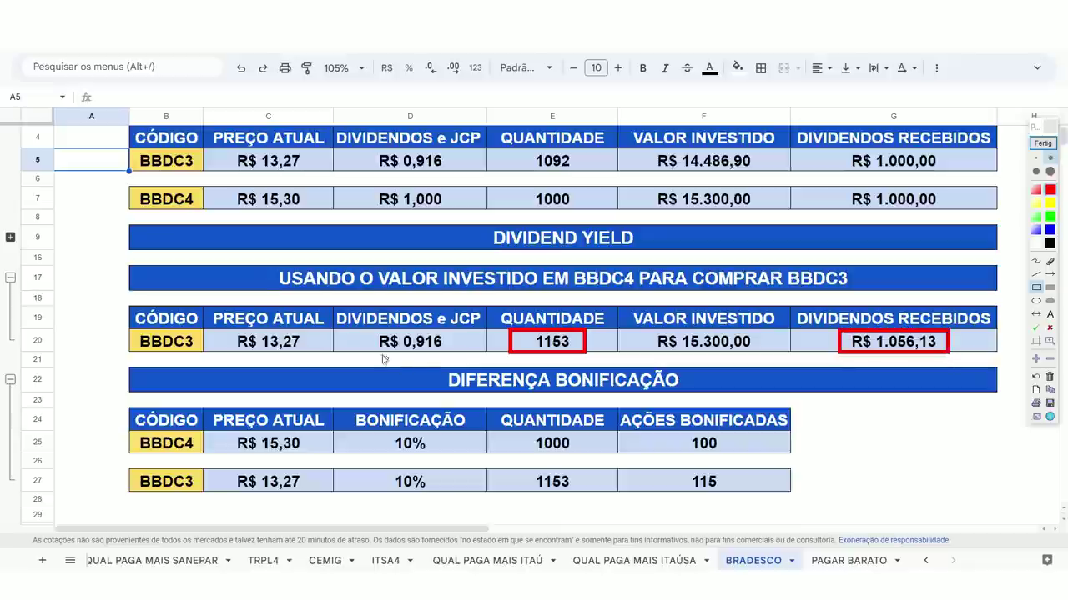
left_click_drag(364, 332, 455, 354)
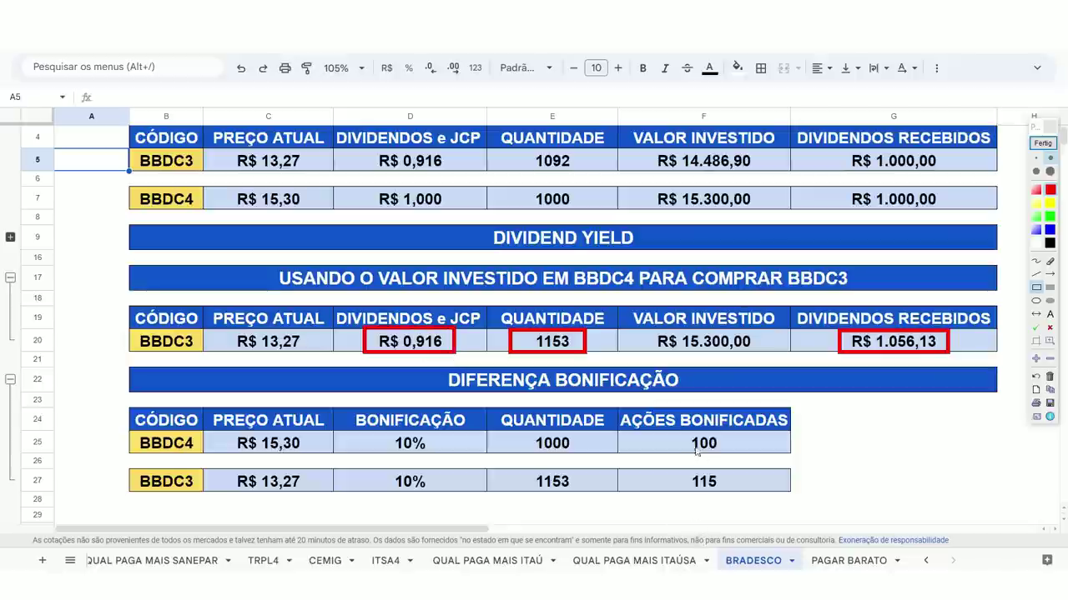
mouse_move(681, 428)
left_mouse_down()
mouse_move(724, 457)
mouse_move(694, 484)
mouse_move(722, 502)
left_mouse_up()
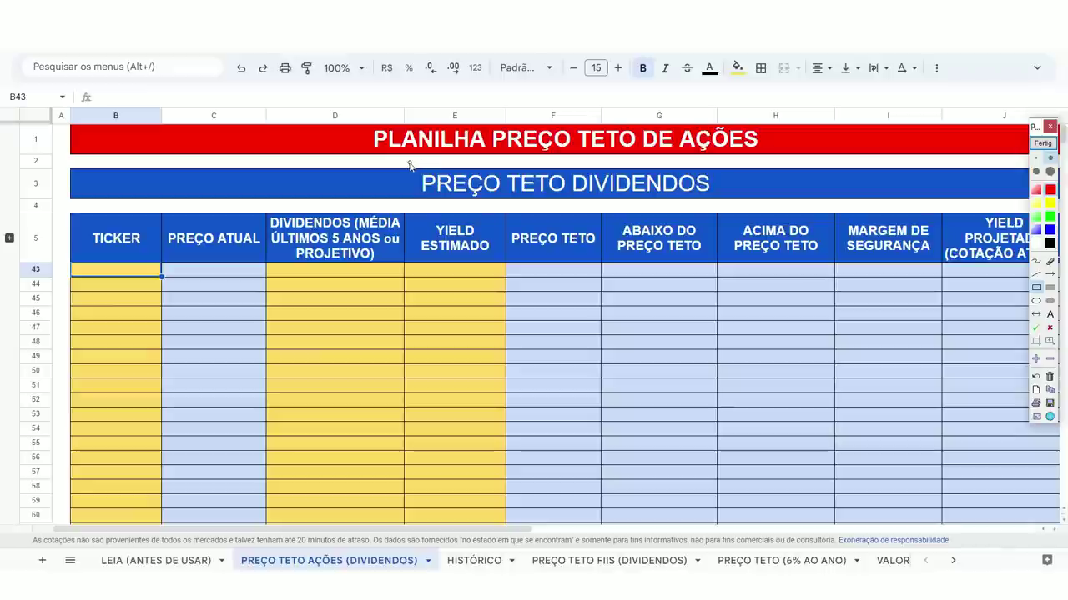
Frame the PREÇO TETO DIVIDENDOS heading with a red rectangle on the PREÇO TETO AÇÕES (DIVIDENDOS) sheet
mouse_move(410, 162)
left_mouse_down()
mouse_move(636, 208)
mouse_move(719, 211)
left_mouse_up()
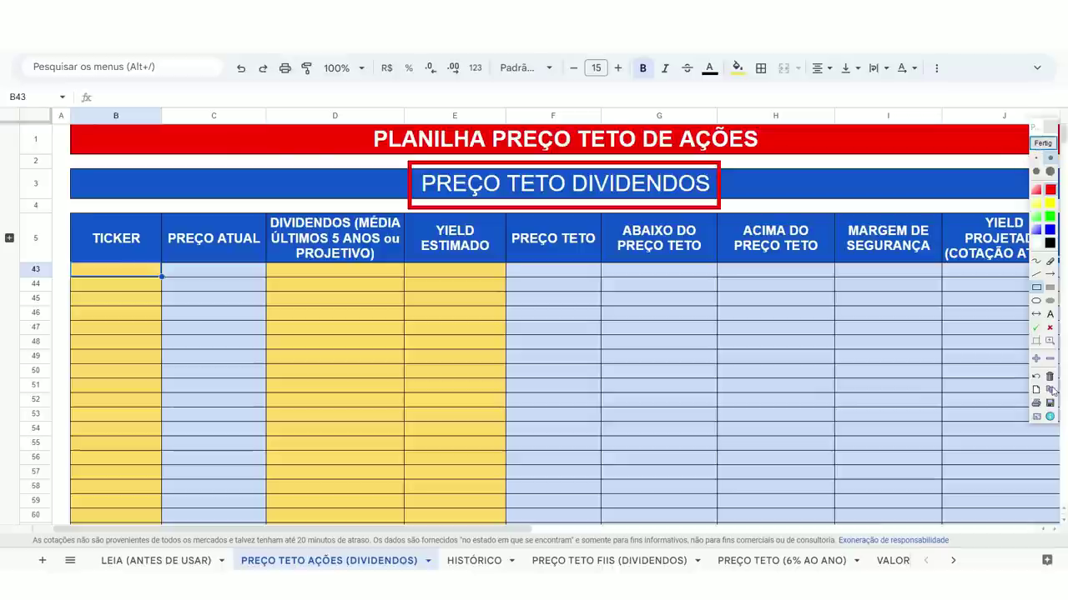
End the annotation and undo the last deletions to restore the BBDC3 ticker and its R$ 0,966 dividend in row 43
left_click(1050, 390)
left_click(1042, 142)
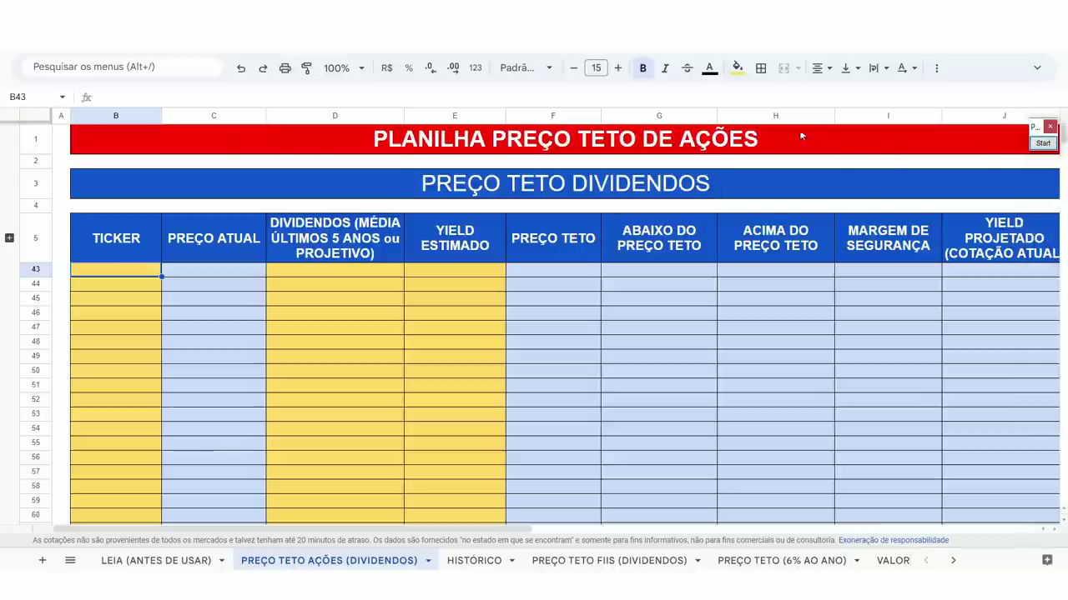
left_click(240, 70)
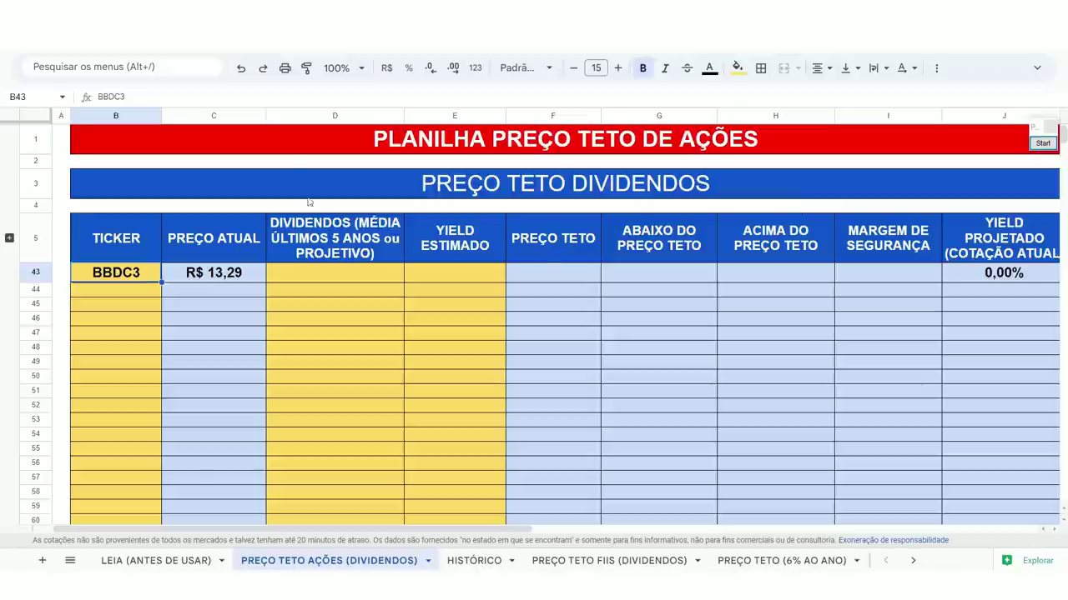
left_click(240, 68)
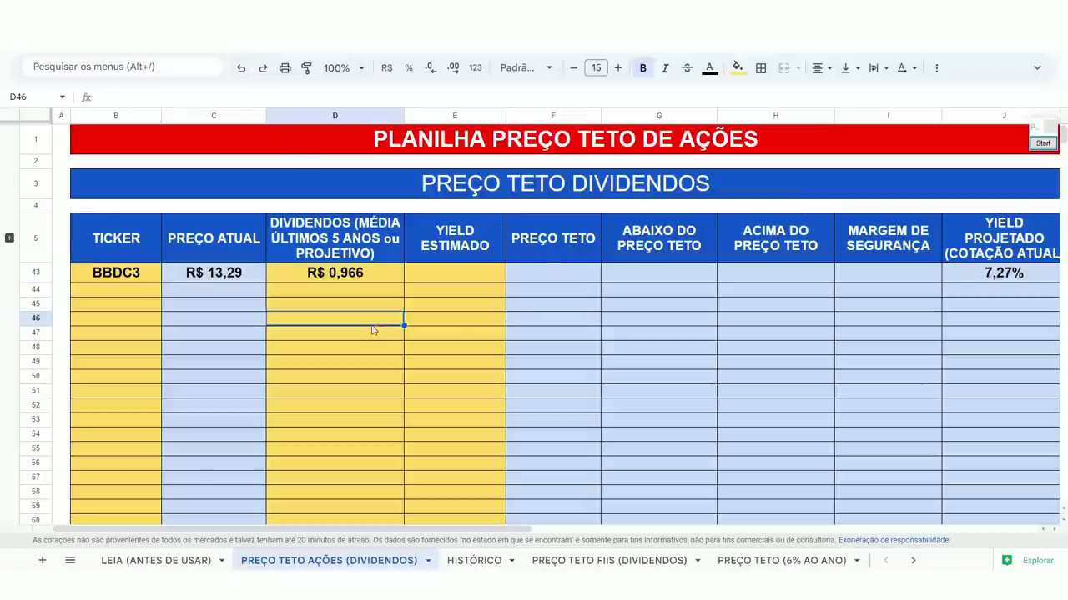
Outline BBDC3's dividend value in red, then clear the mark and end the annotation
left_click(1043, 142)
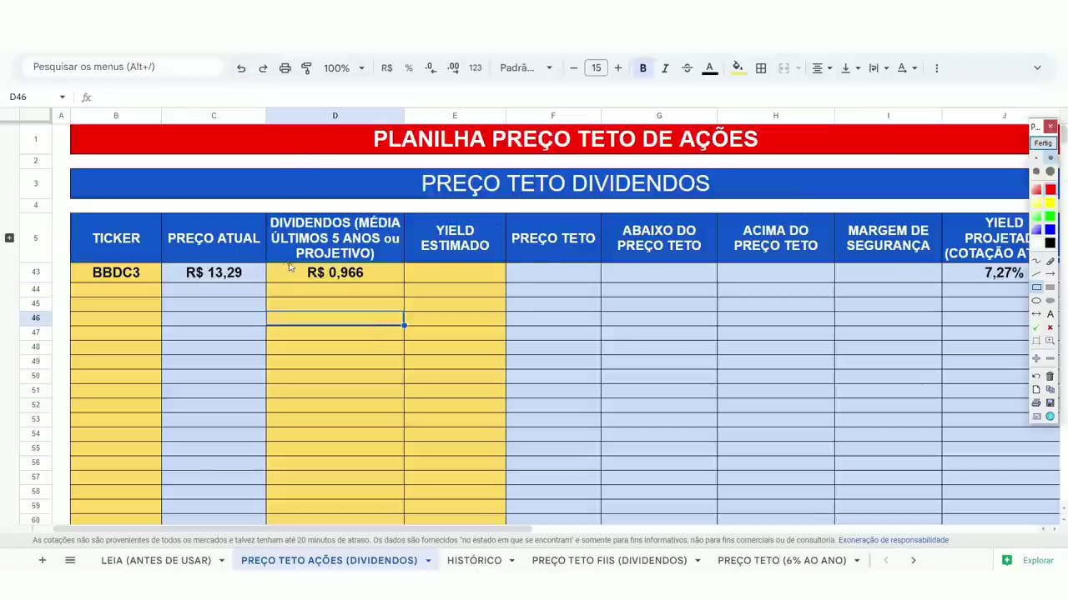
left_click_drag(289, 263, 372, 281)
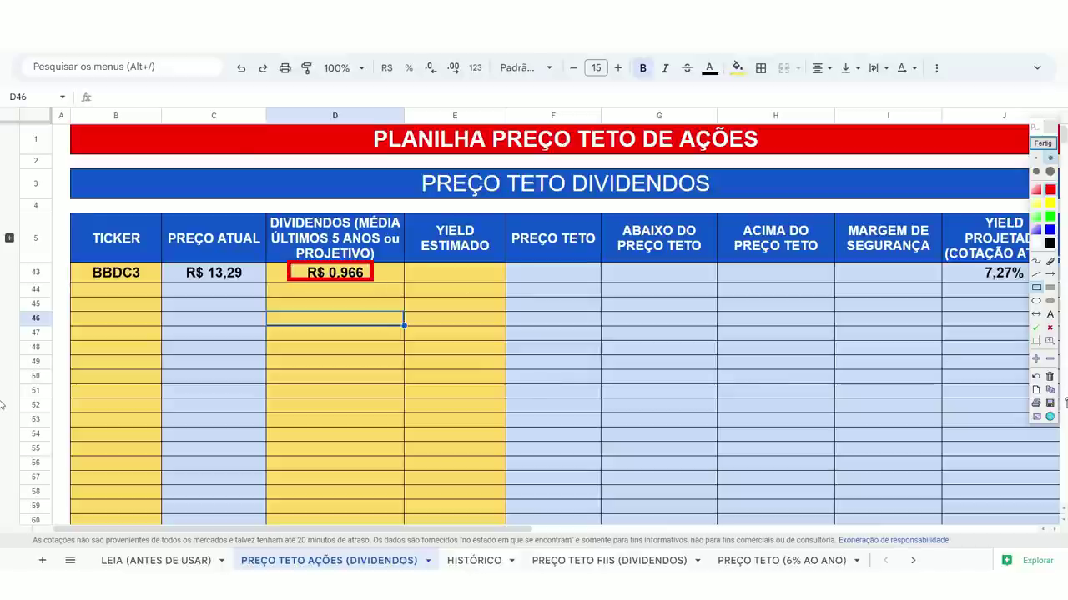
left_click(1050, 376)
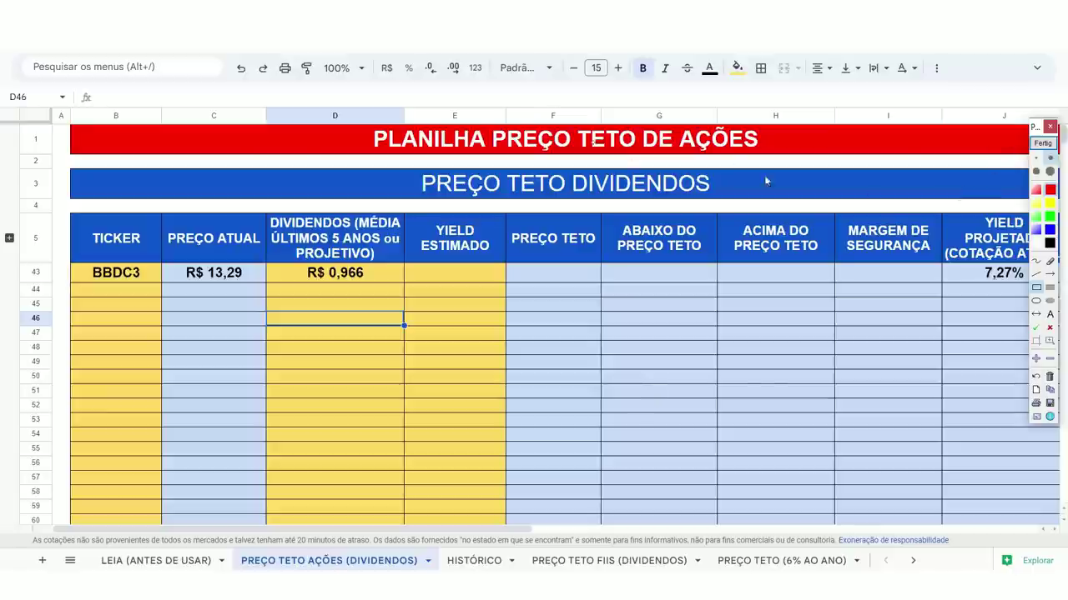
left_click(1043, 144)
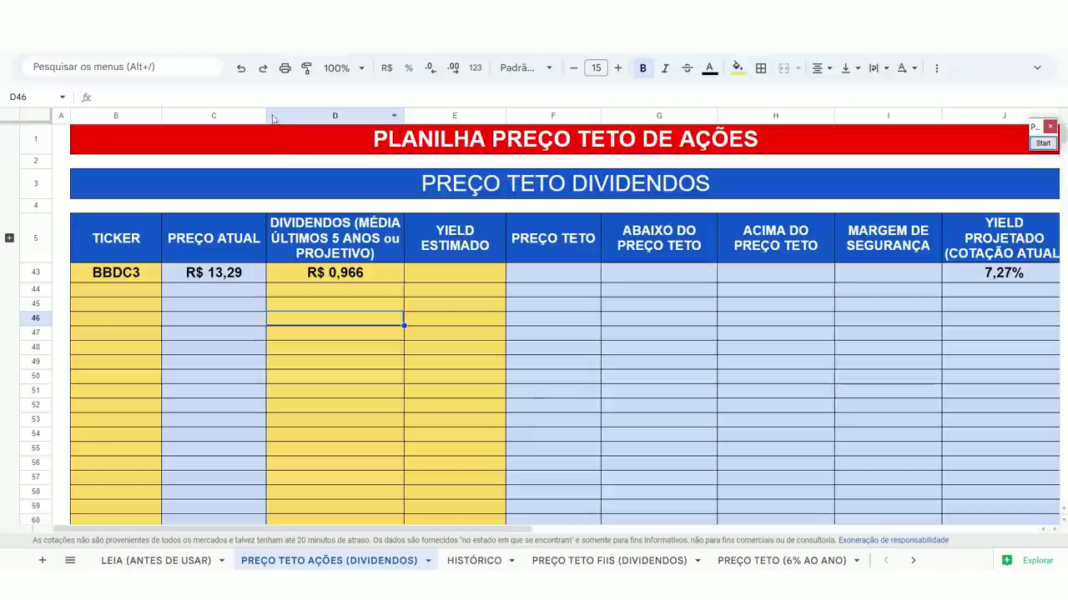
Restore BBDC3's 6,00% estimated yield by undoing its deletion and frame it together with the YIELD ESTIMADO heading in red
left_click(239, 70)
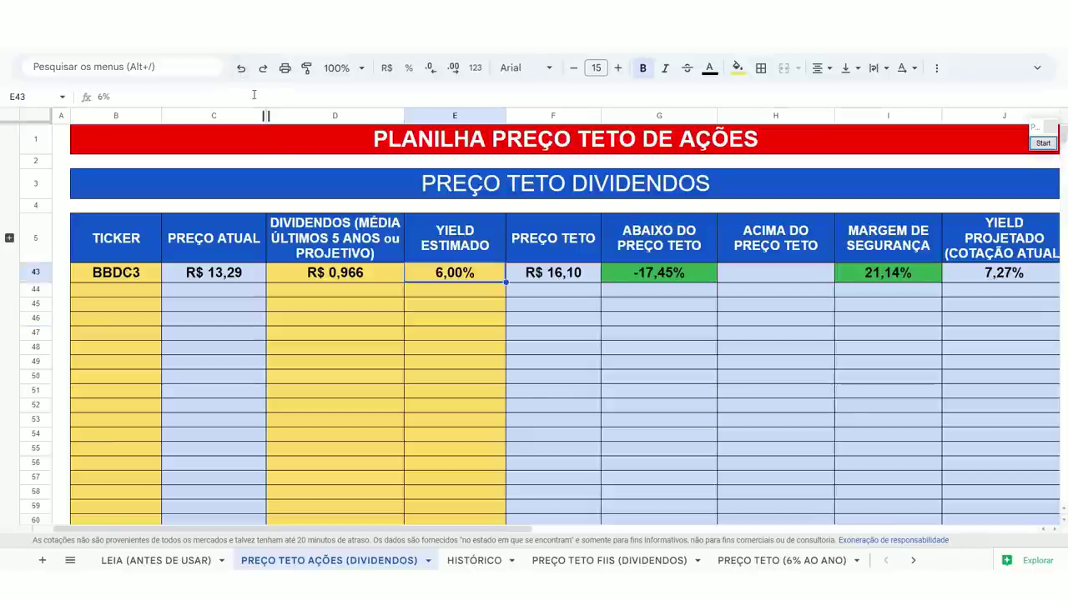
left_click(1043, 144)
left_click_drag(402, 201, 511, 288)
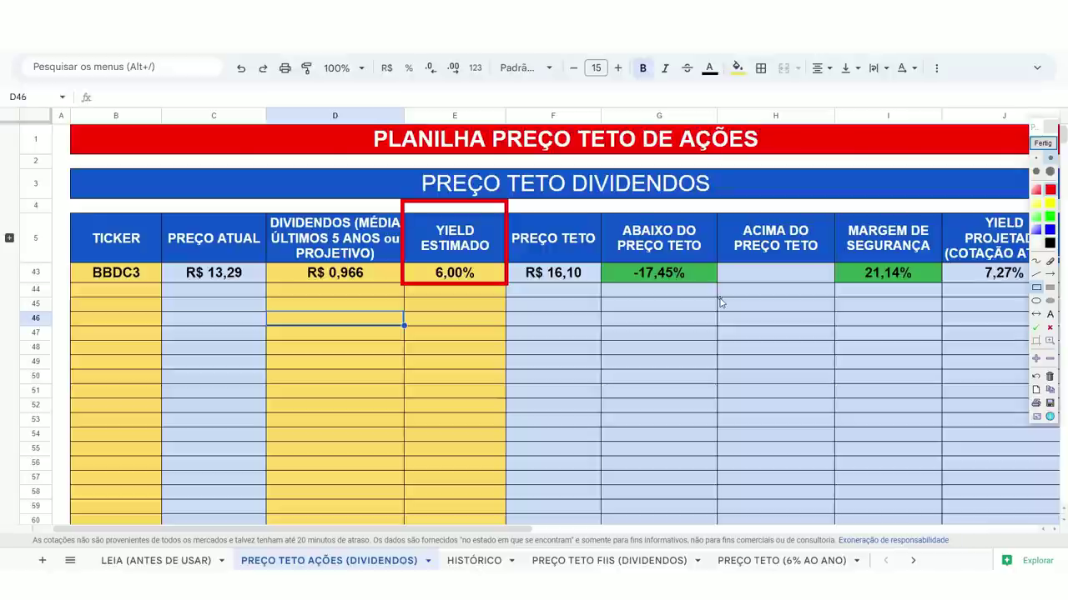
Replace the existing mark with red outlines on BBDC3's ceiling price, estimated yield, dividend and safety margin, then end the annotation
left_click(1049, 376)
left_click_drag(515, 255, 593, 292)
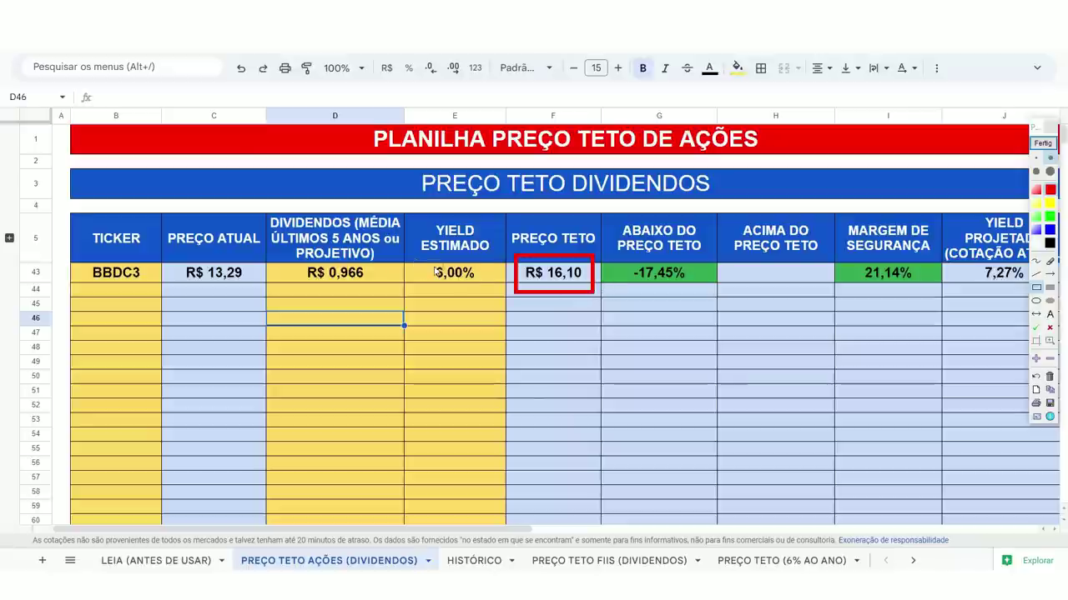
left_click_drag(414, 259, 483, 288)
mouse_move(294, 256)
left_mouse_down()
mouse_move(374, 302)
mouse_move(378, 291)
left_mouse_up()
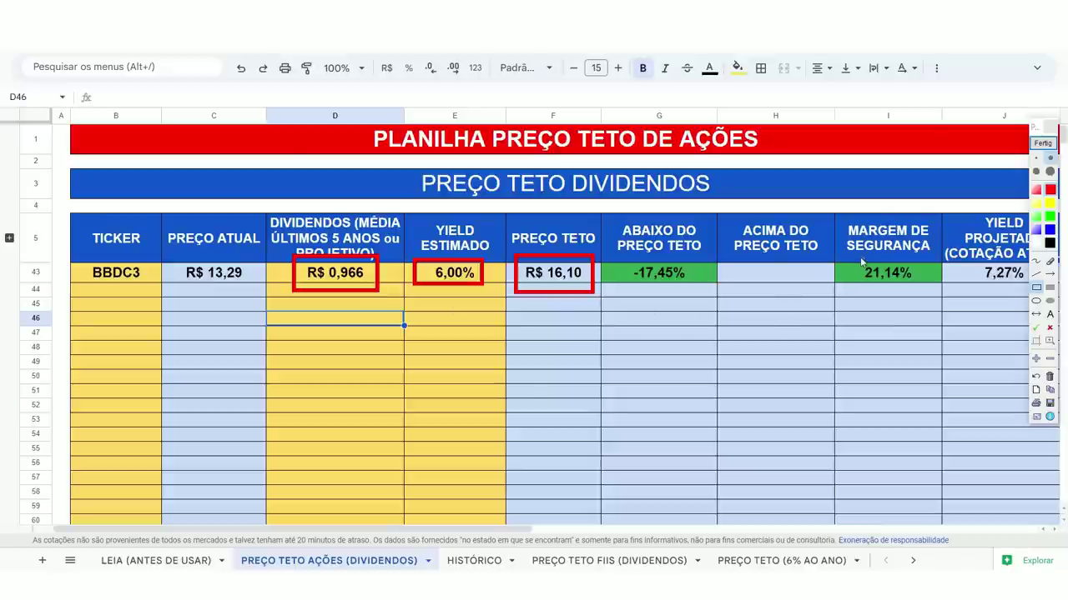
left_click_drag(851, 256, 923, 290)
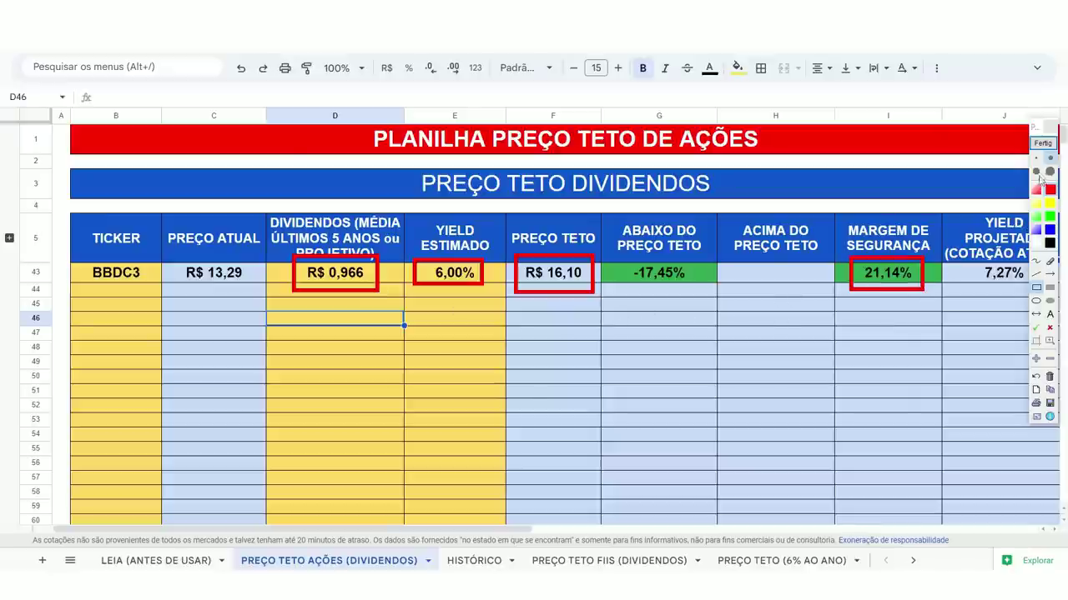
left_click(1043, 143)
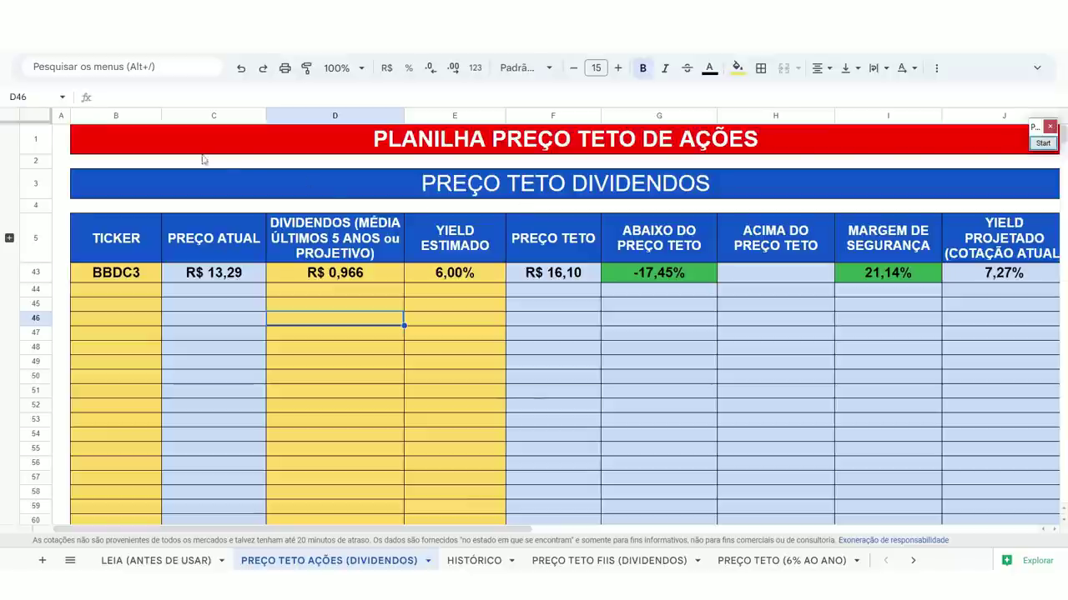
Restore the BBDC4 ticker in row 44 and outline both current prices plus BBDC3's dividend and estimated yield with their headings in red
left_click(240, 75)
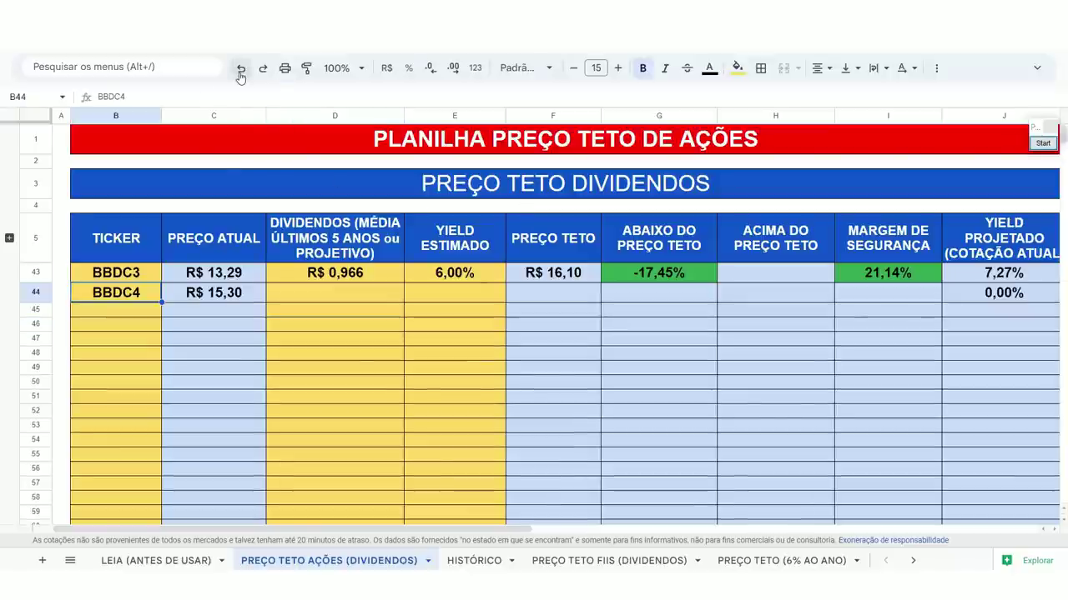
left_click(1043, 142)
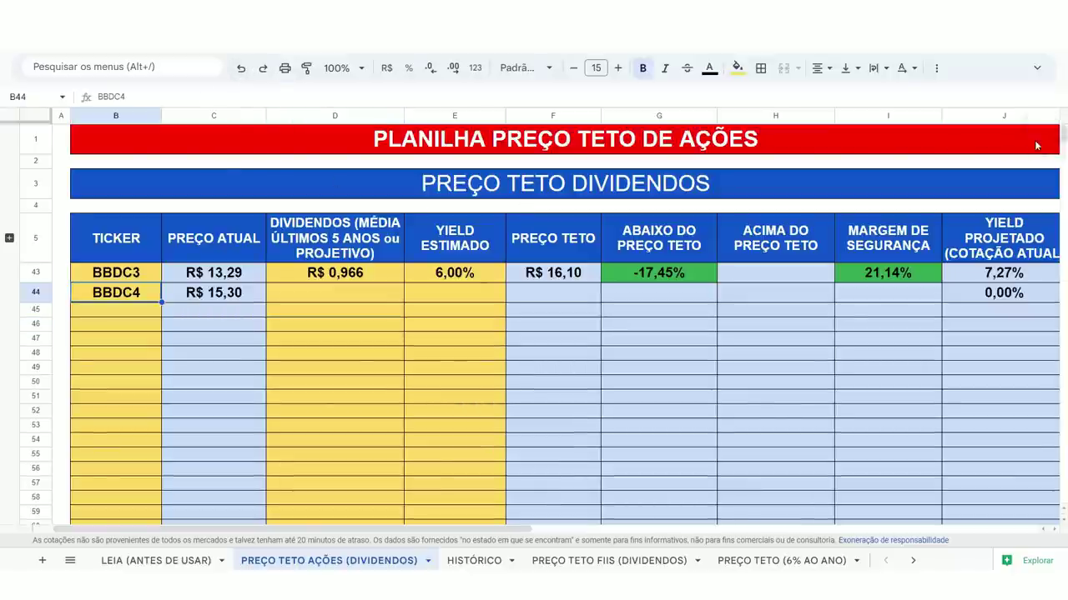
left_click_drag(164, 257, 253, 308)
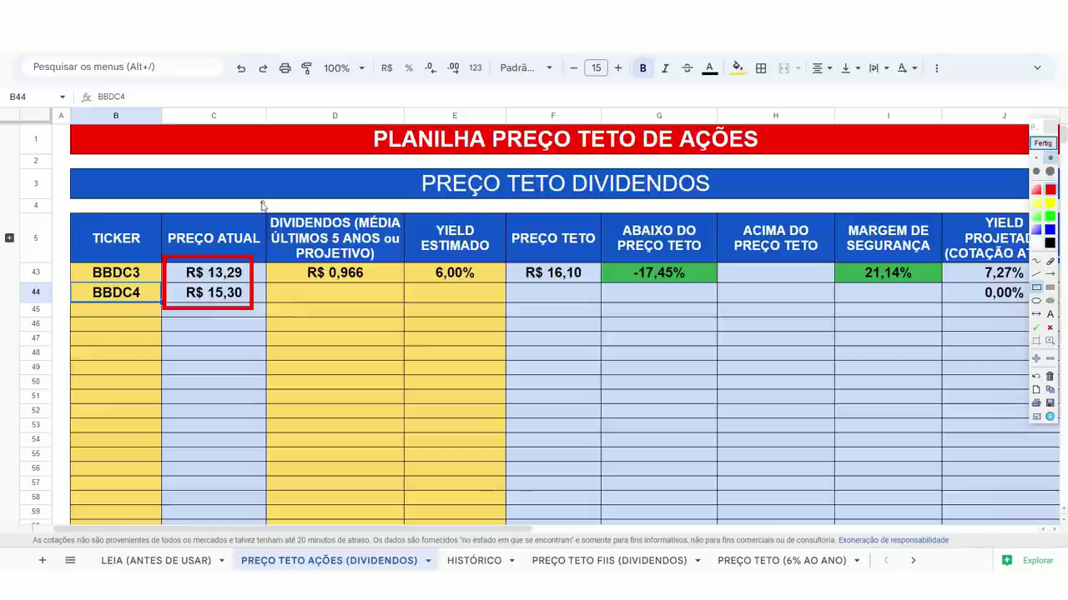
mouse_move(261, 202)
left_mouse_down()
mouse_move(397, 289)
mouse_move(412, 287)
mouse_move(406, 282)
left_mouse_up()
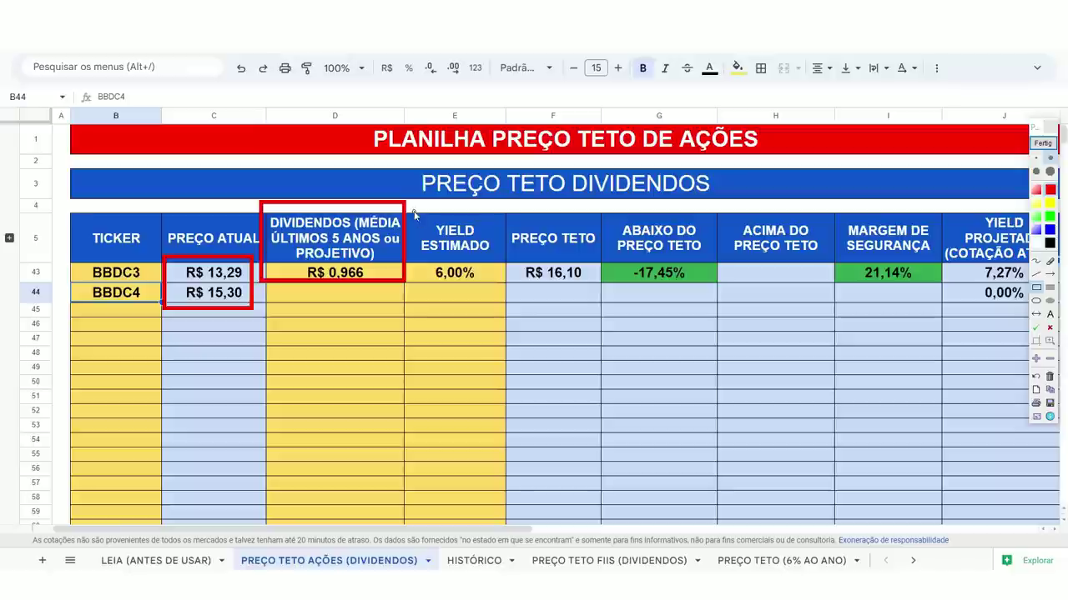
left_click_drag(412, 210, 501, 290)
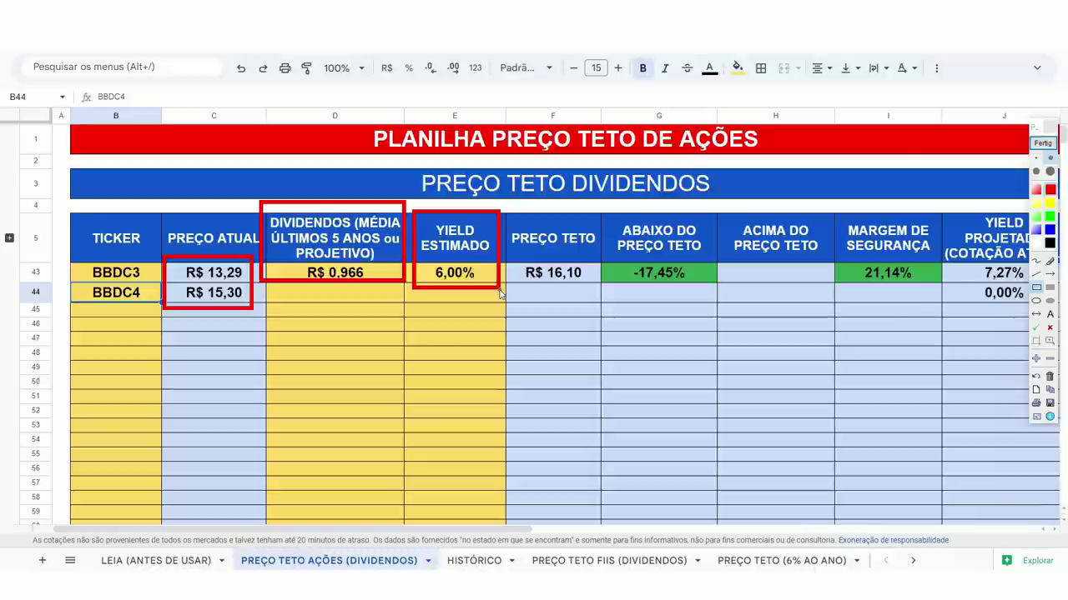
left_click(1043, 144)
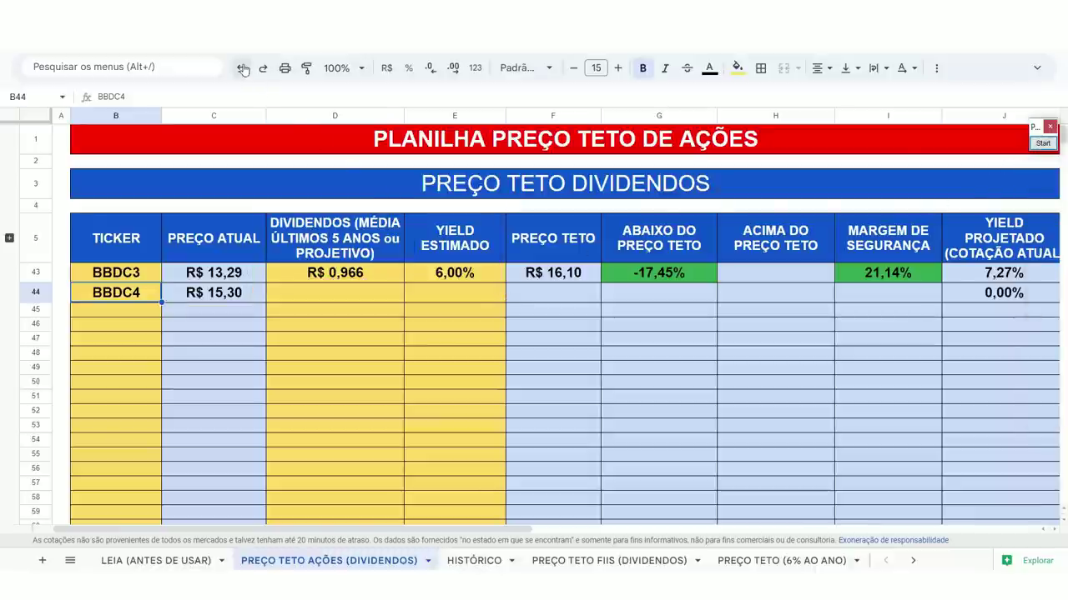
Restore BBDC4's R$ 1,067 dividend, outline it briefly in red, and fill in its estimated yield of 6,00%
left_click(359, 393)
left_click_drag(293, 284, 377, 307)
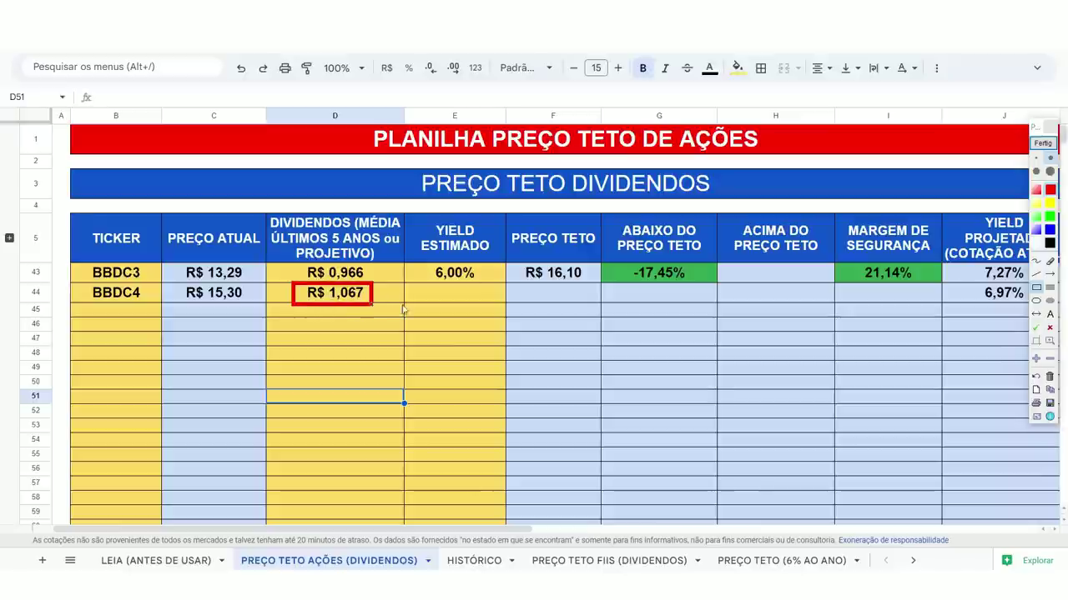
left_click(1043, 144)
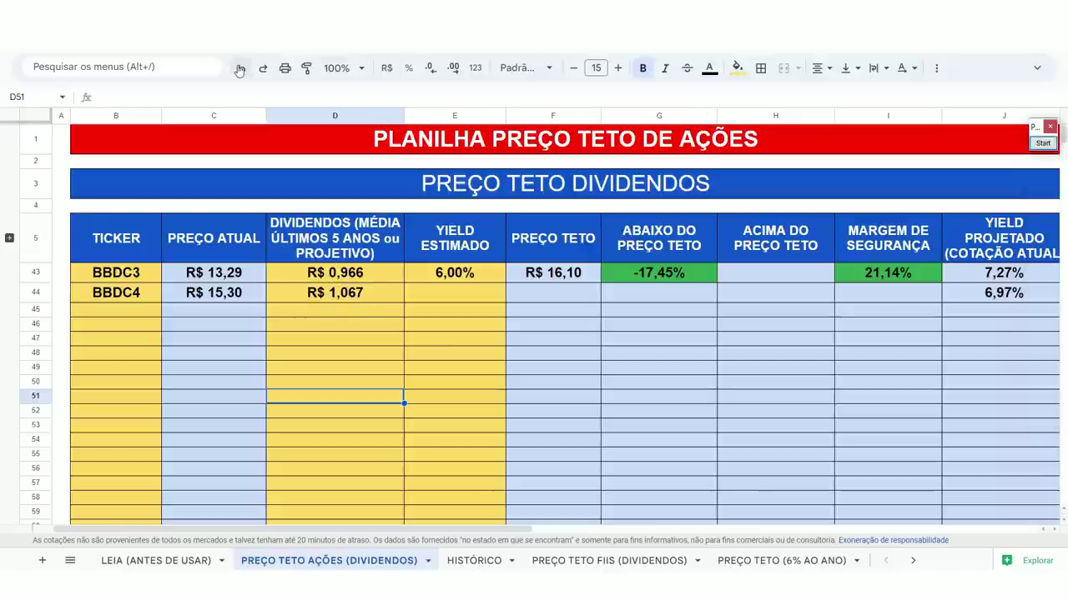
left_click(454, 293)
type("6,00%")
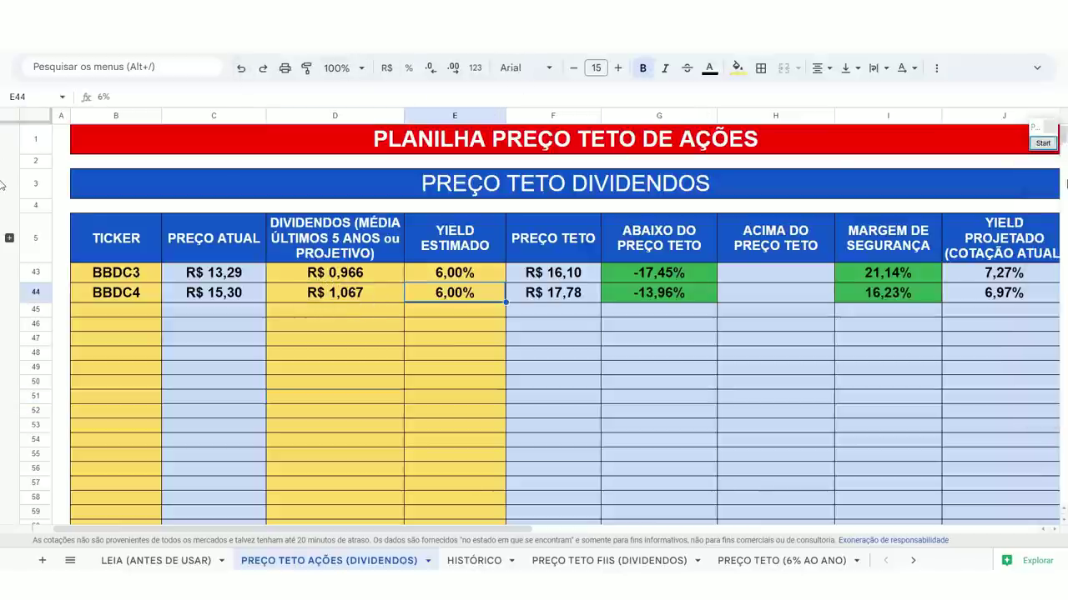
Outline BBDC4's ceiling price and safety margin, plus the current prices of BBDC3 and BBDC4, in red
left_click(1043, 143)
left_click_drag(509, 283, 582, 306)
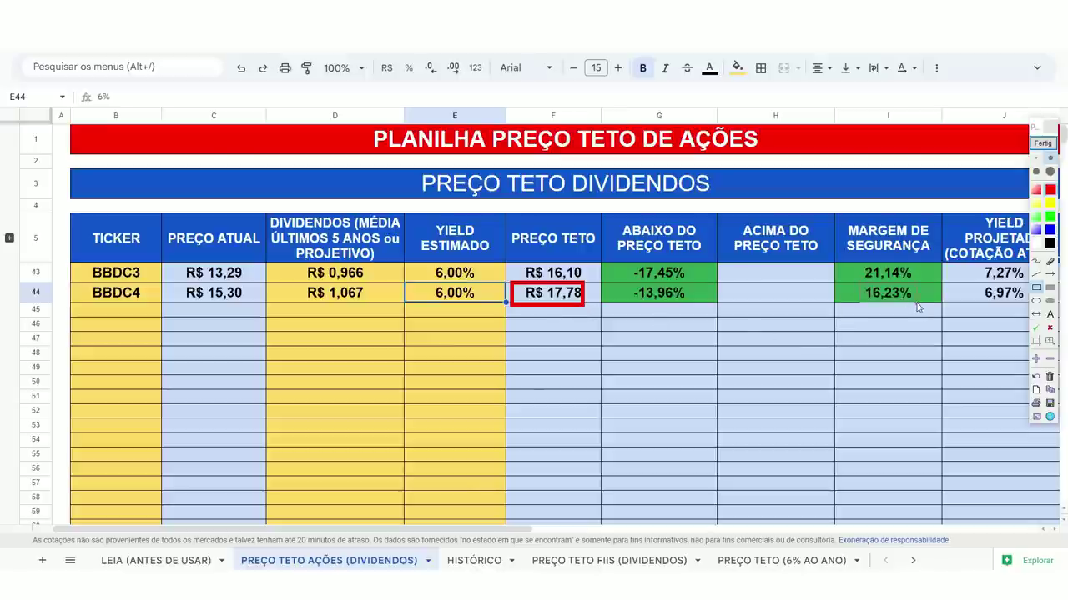
left_click_drag(859, 282, 916, 306)
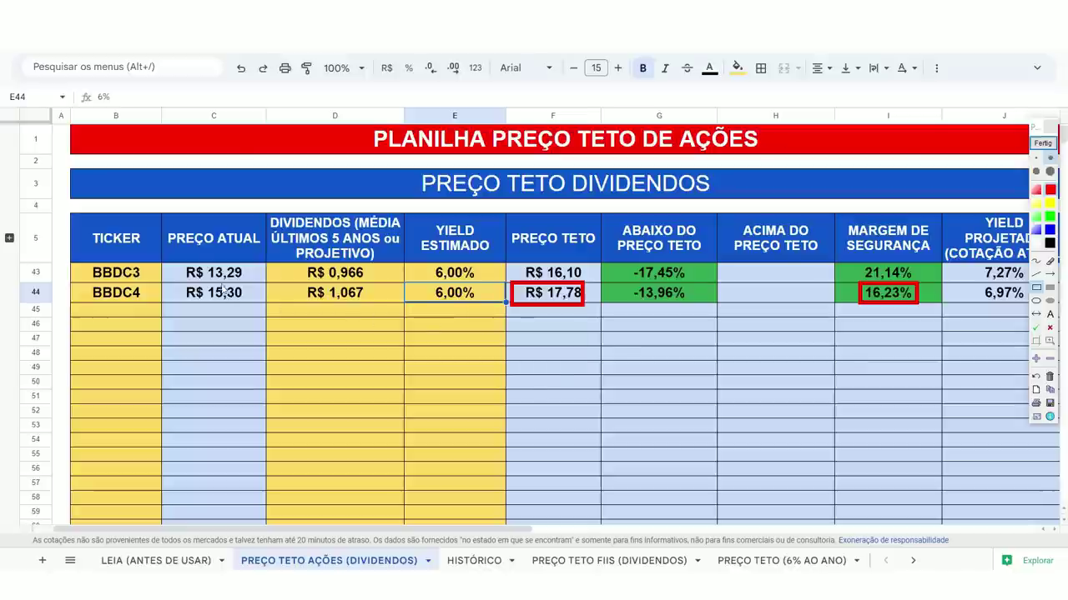
left_click_drag(175, 253, 253, 311)
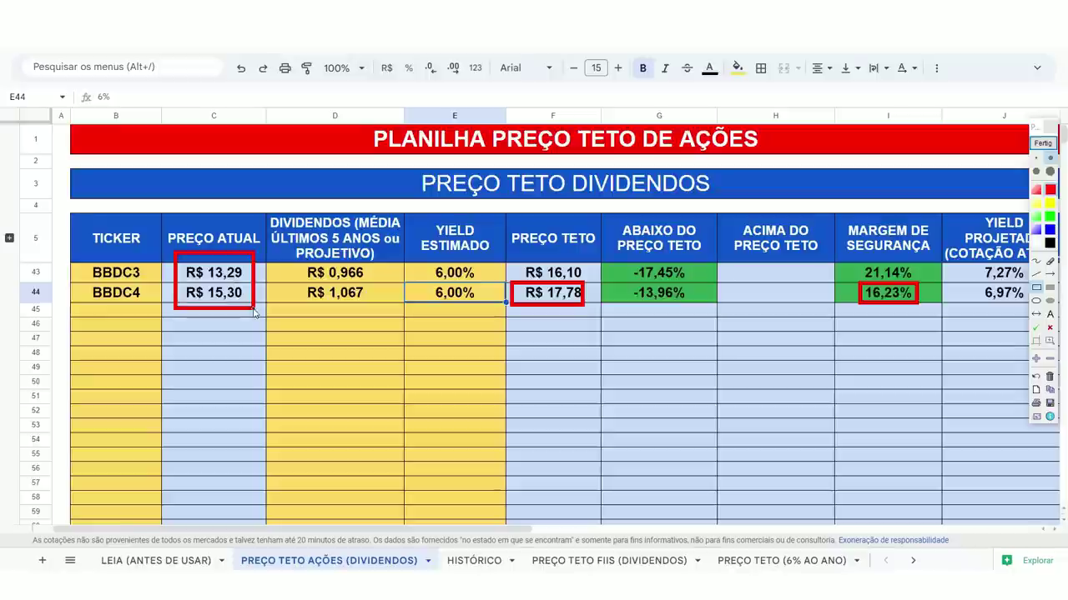